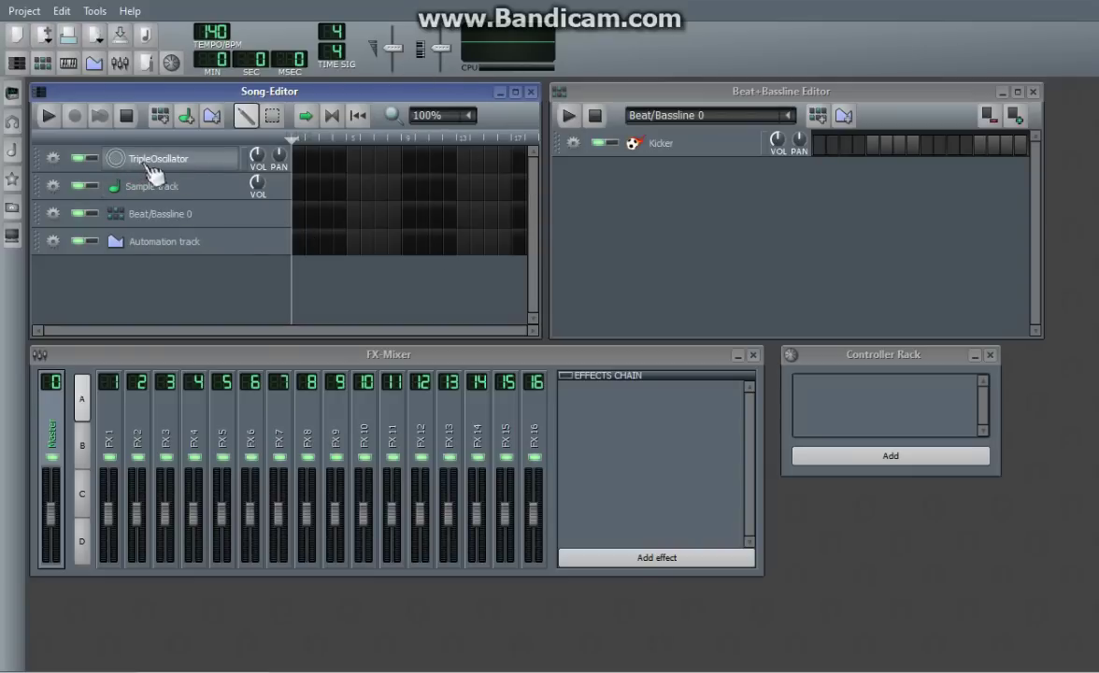
- Look through the available instrument plugins and open the TripleOscillator track's instrument window
click(12, 93)
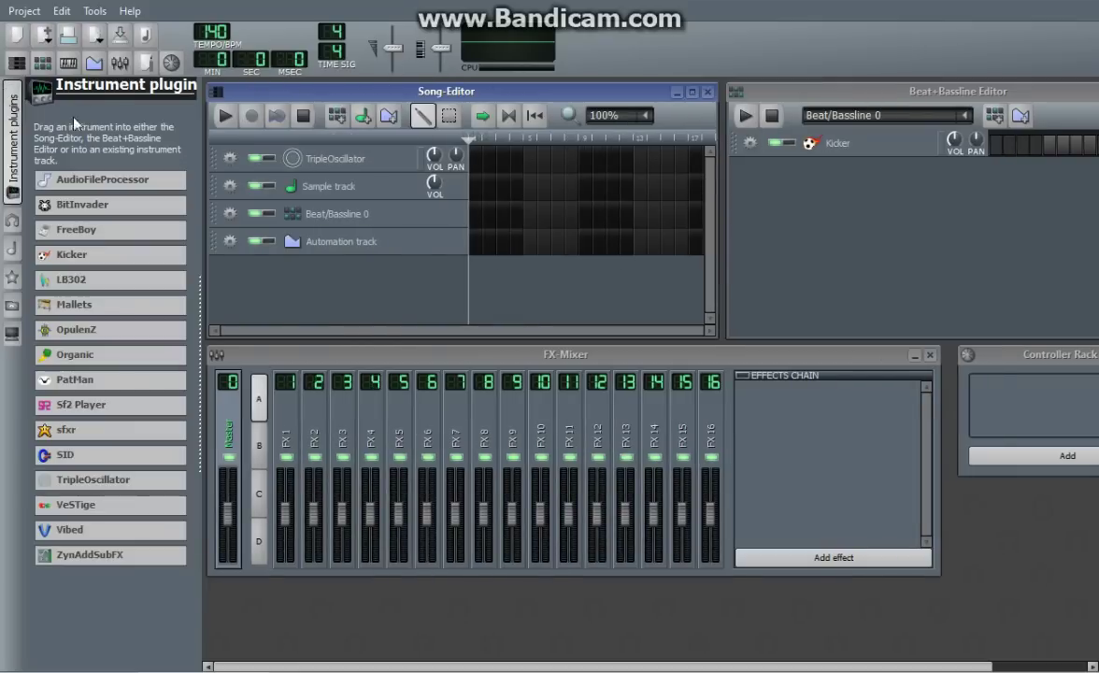
click(14, 120)
click(159, 160)
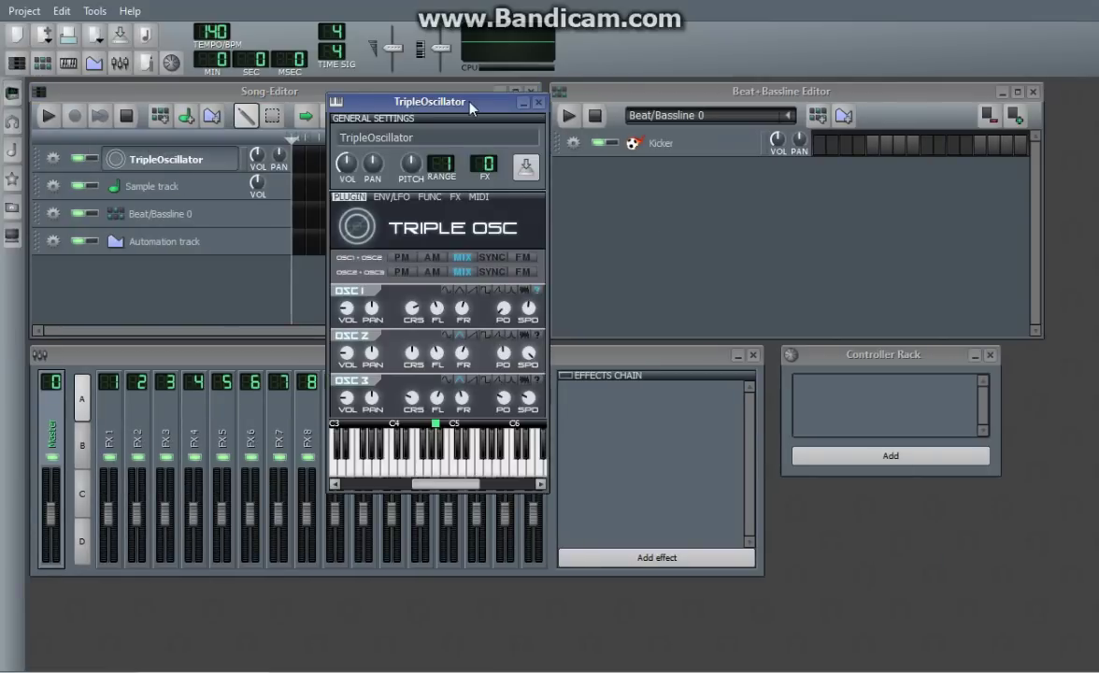
drag(435, 98, 444, 119)
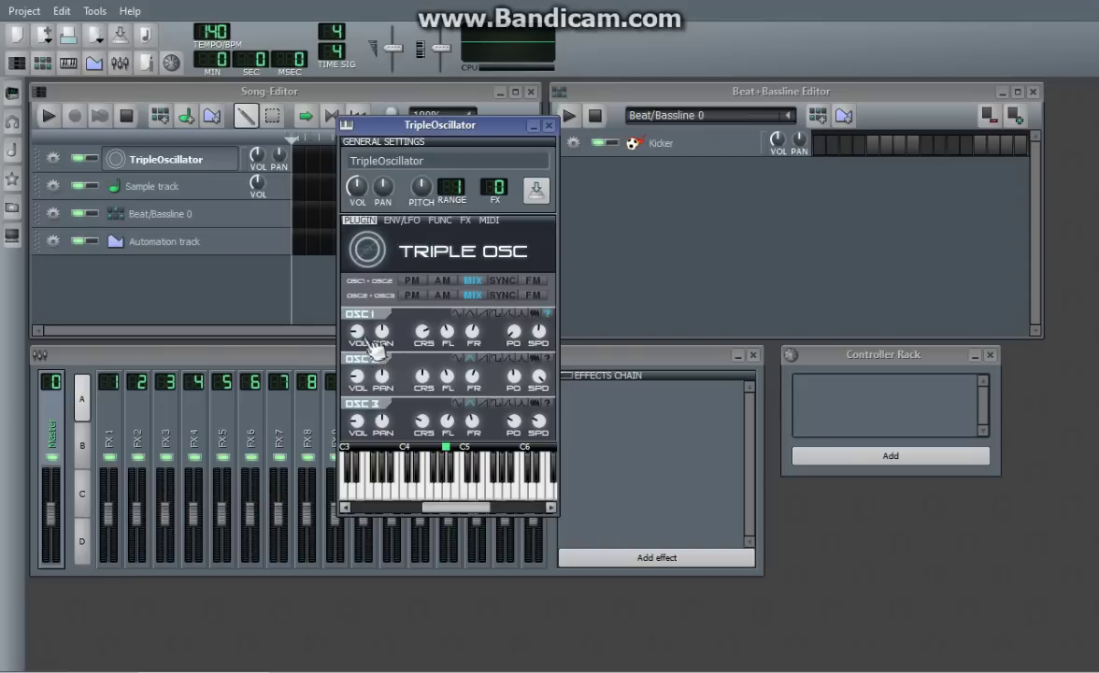
- Close the TripleOscillator window and remove its track from the Song-Editor
click(548, 126)
click(53, 159)
click(94, 203)
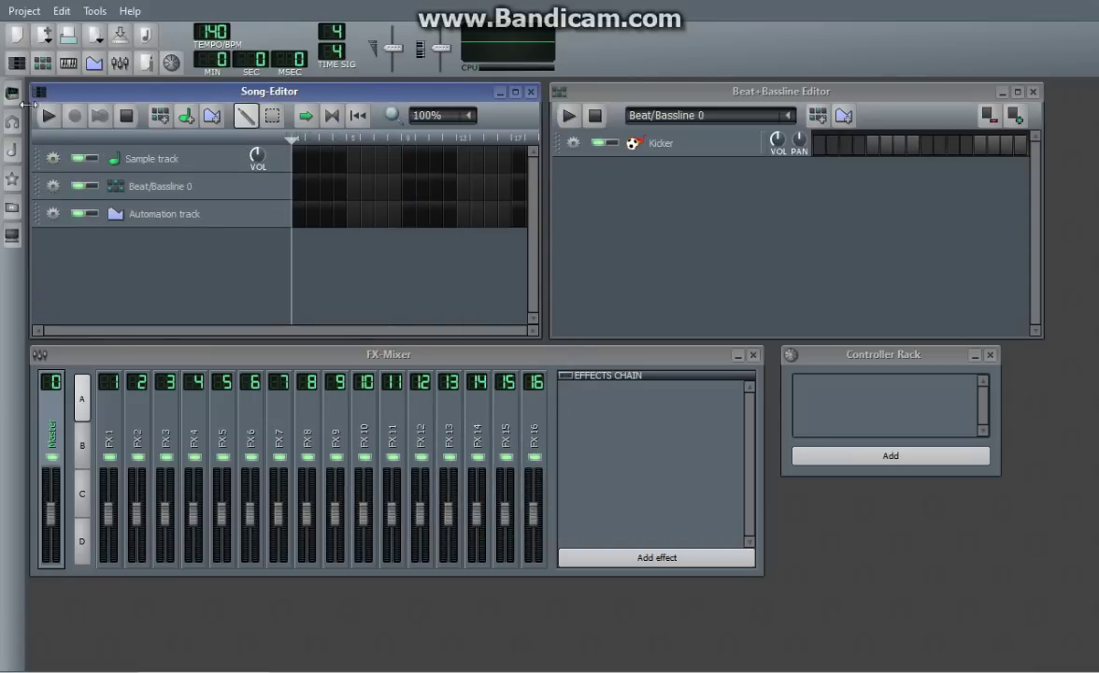
- Add a new TripleOscillator instrument track to the song and move it above the Sample track
click(12, 93)
drag(205, 337, 336, 262)
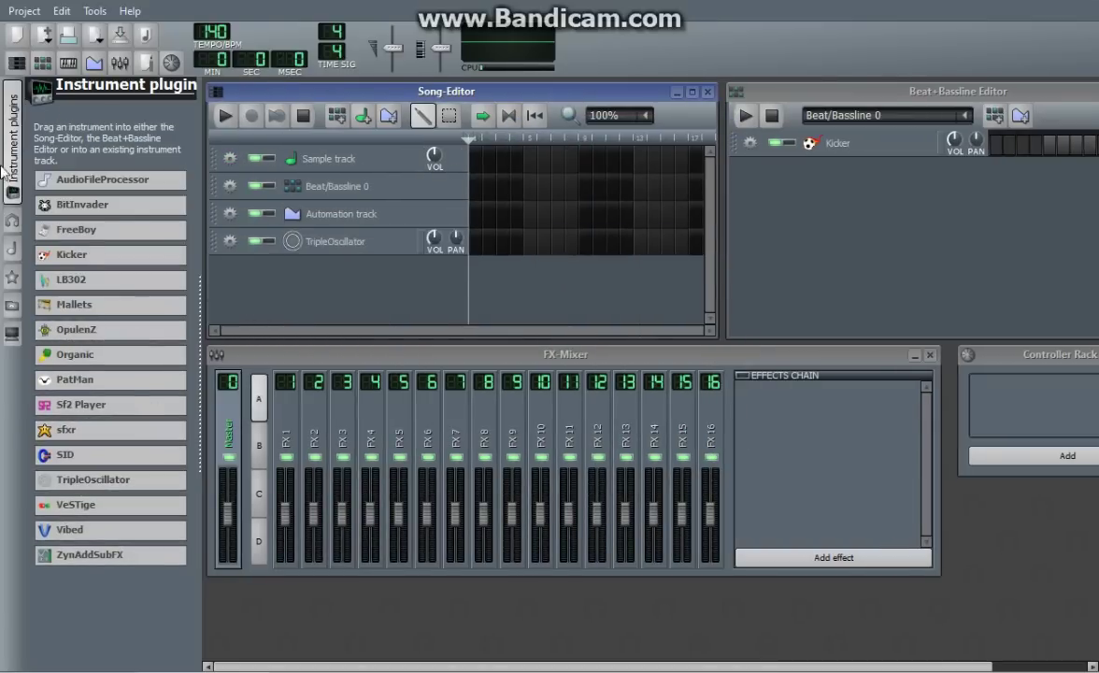
click(12, 150)
drag(37, 241, 38, 158)
- Open the TripleOscillator track's instrument window, test the keyboard and set the Osc 1 volume to 33
click(164, 159)
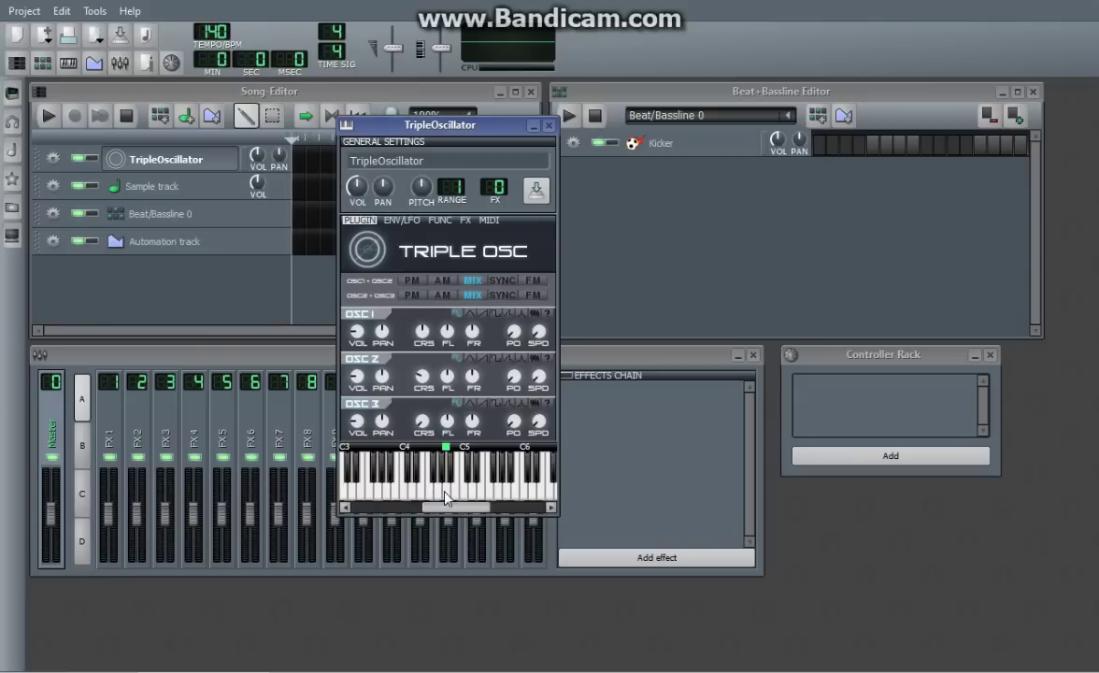
mouse_move(436, 490)
mouse_down()
mouse_move(470, 491)
mouse_move(450, 489)
mouse_up()
drag(357, 332, 357, 390)
double_click(356, 334)
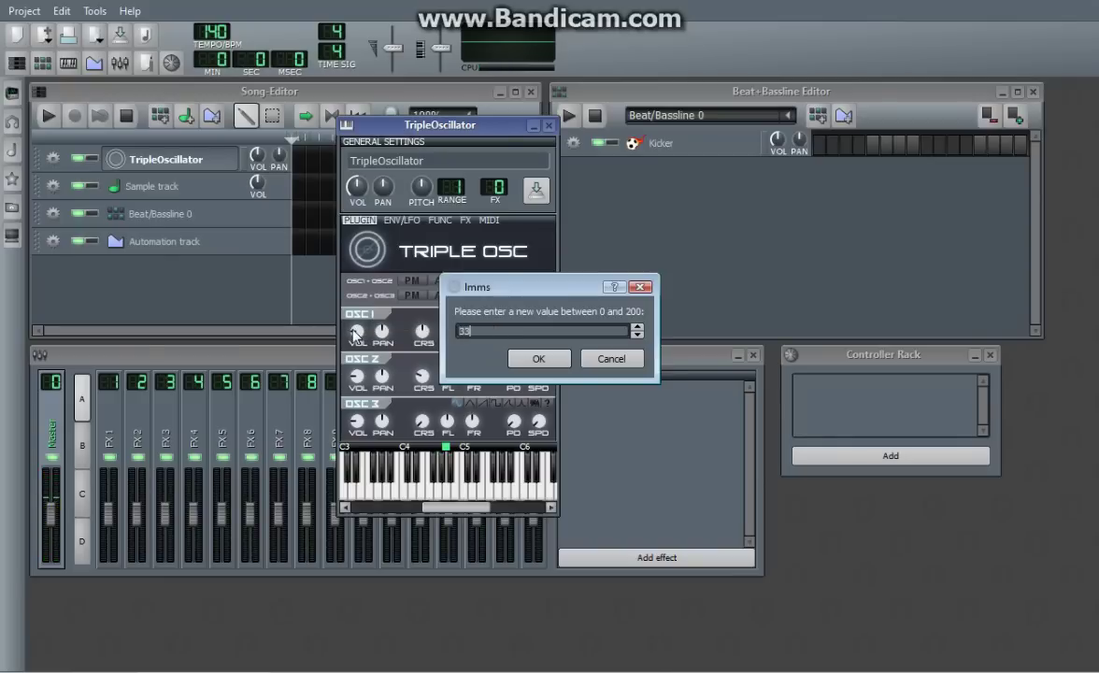
key(Return)
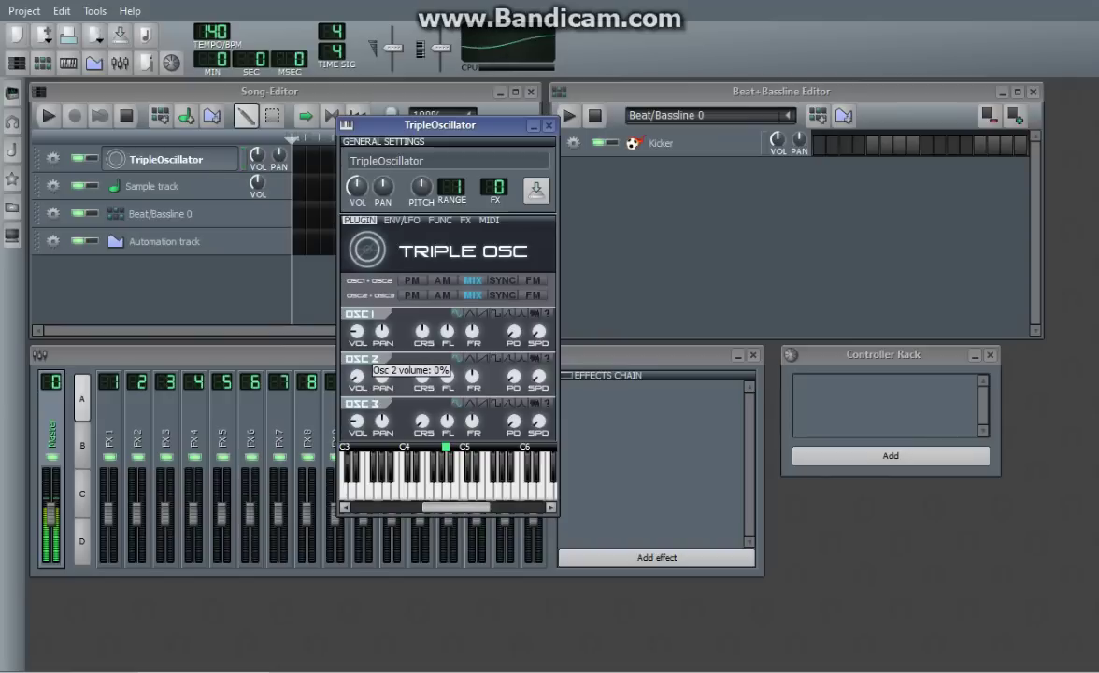
- Try a changed Osc 2 volume and set it to 33
drag(357, 377, 357, 325)
double_click(357, 375)
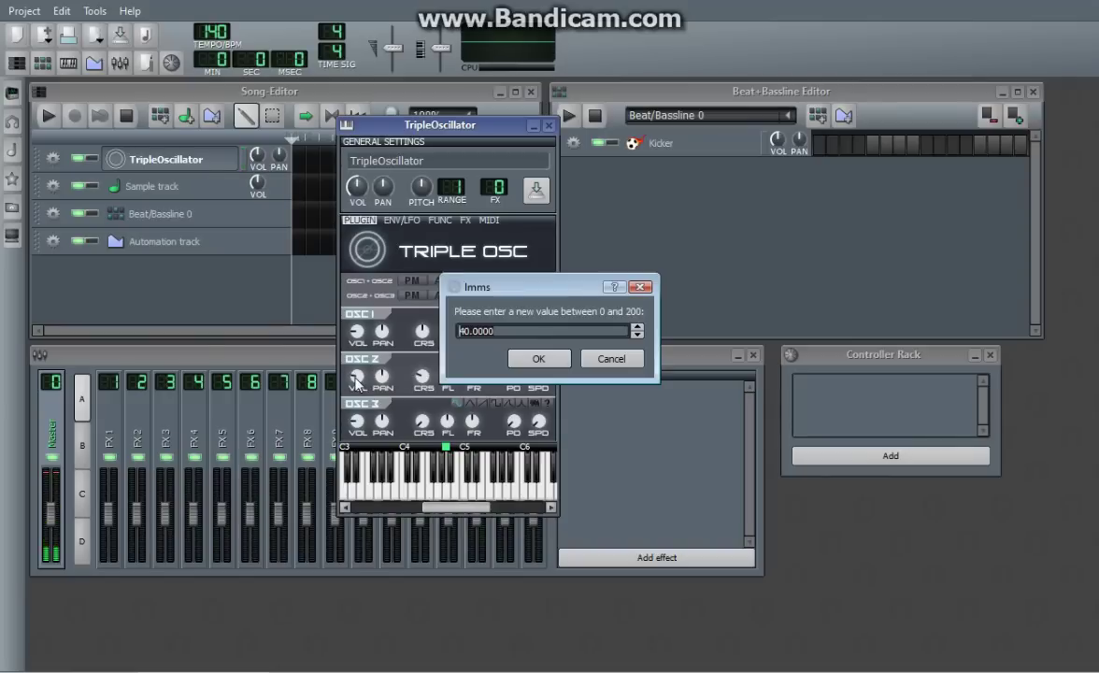
text(33)
key(Return)
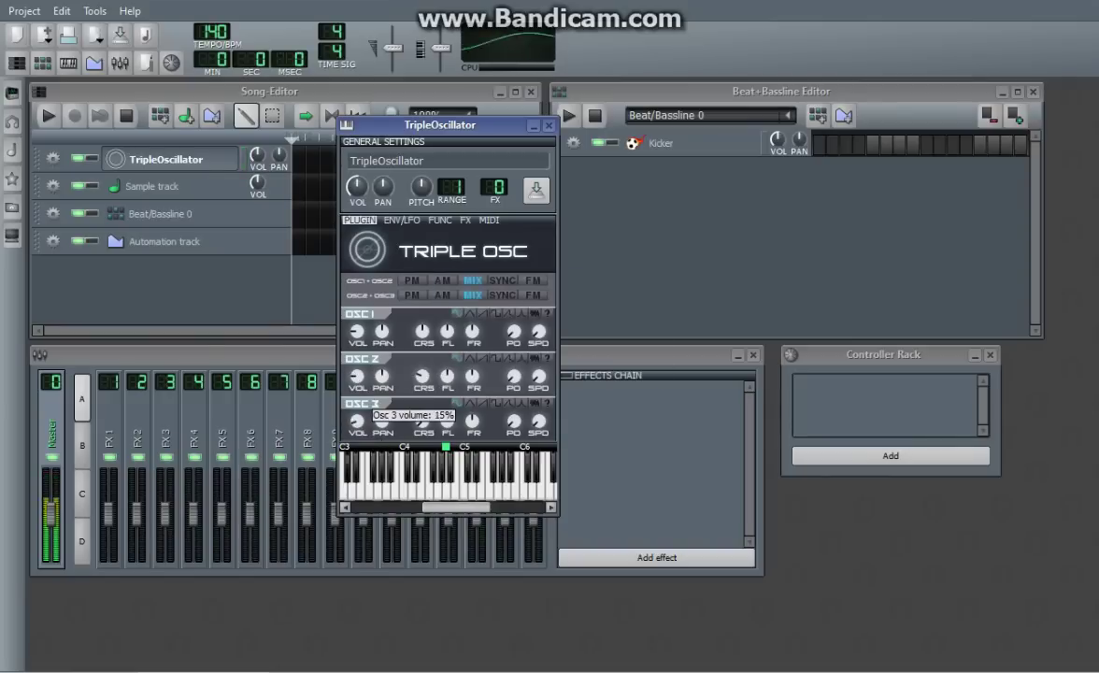
- Try a changed Osc 3 volume and set it to 33
drag(357, 420, 357, 365)
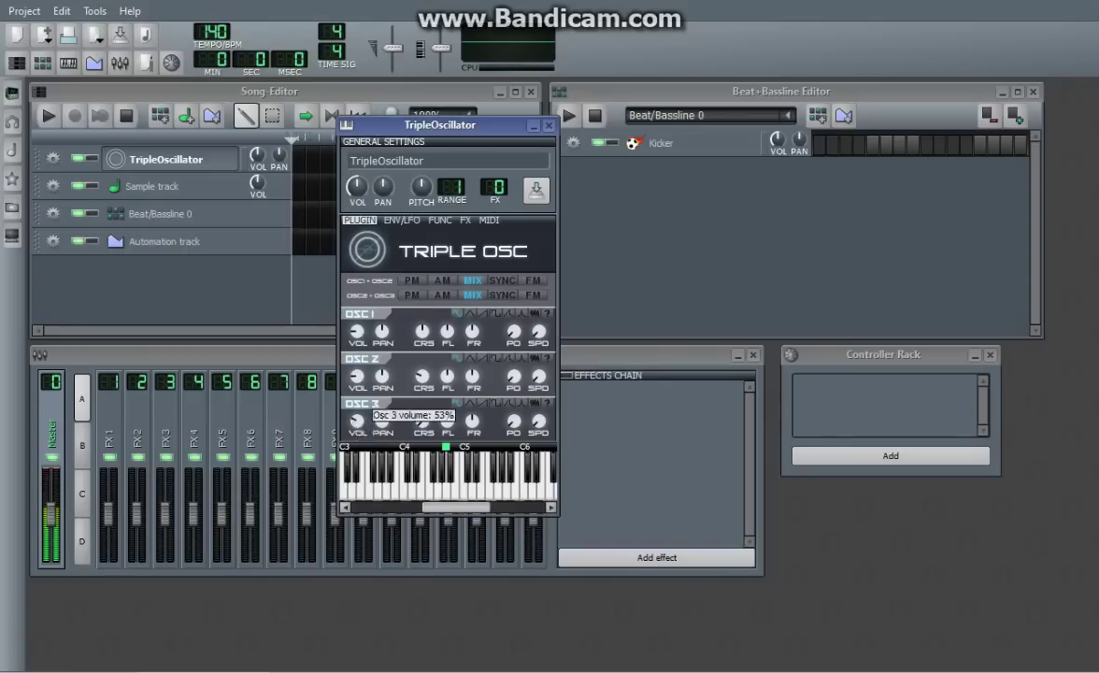
double_click(356, 422)
text(8)
key(Return)
double_click(354, 421)
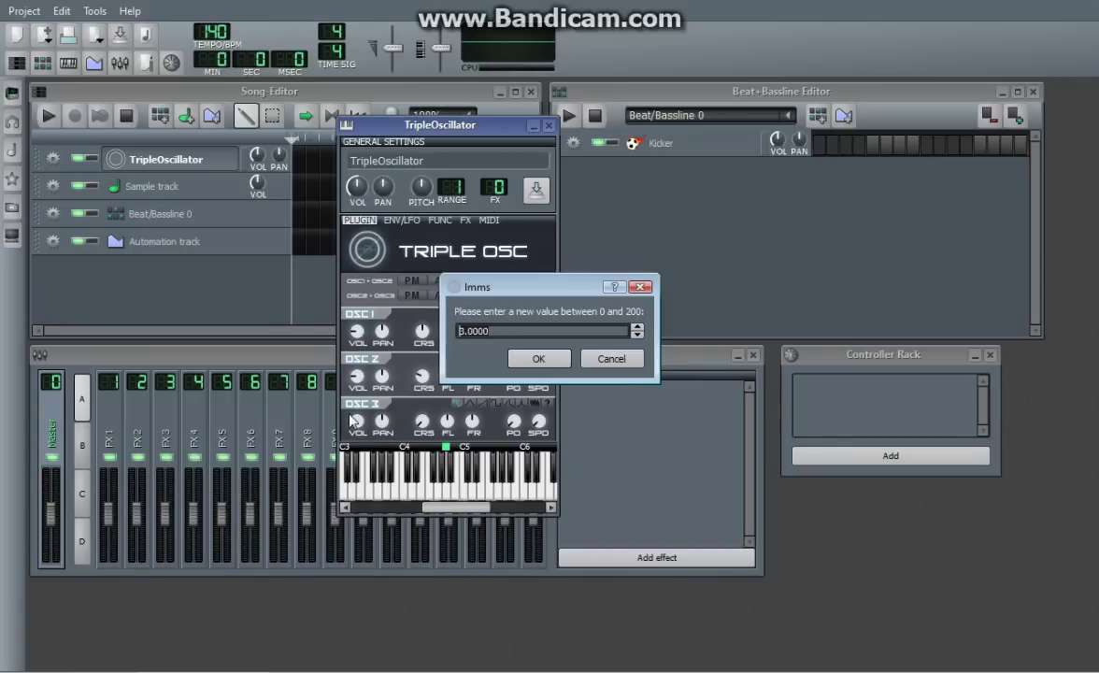
text(33)
key(Return)
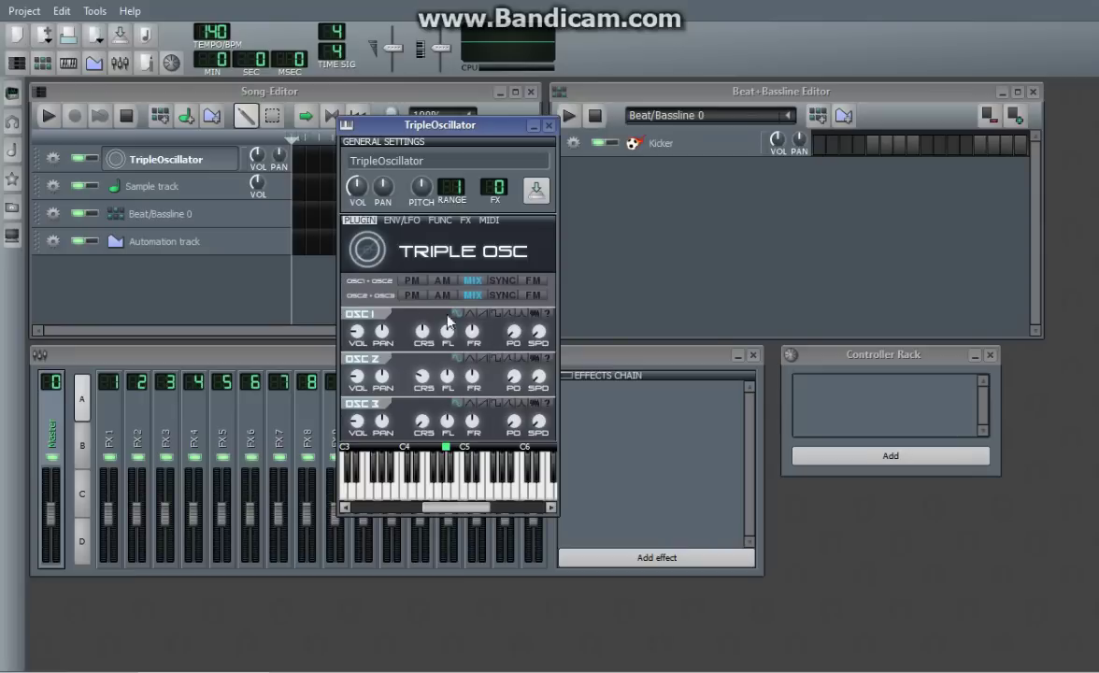
- Try different panning on Osc 1 and Osc 2 and return the oscillators' panning to centre
click(387, 335)
mouse_move(382, 332)
mouse_down()
mouse_move(382, 290)
mouse_move(383, 319)
mouse_up()
drag(382, 377, 390, 346)
double_click(382, 378)
key(Return)
double_click(384, 335)
key(Return)
double_click(396, 426)
key(Return)
- Raise the coarse detuning of Osc 2 and Osc 3 to the centre position, matching Osc 1
click(429, 335)
drag(426, 378, 426, 379)
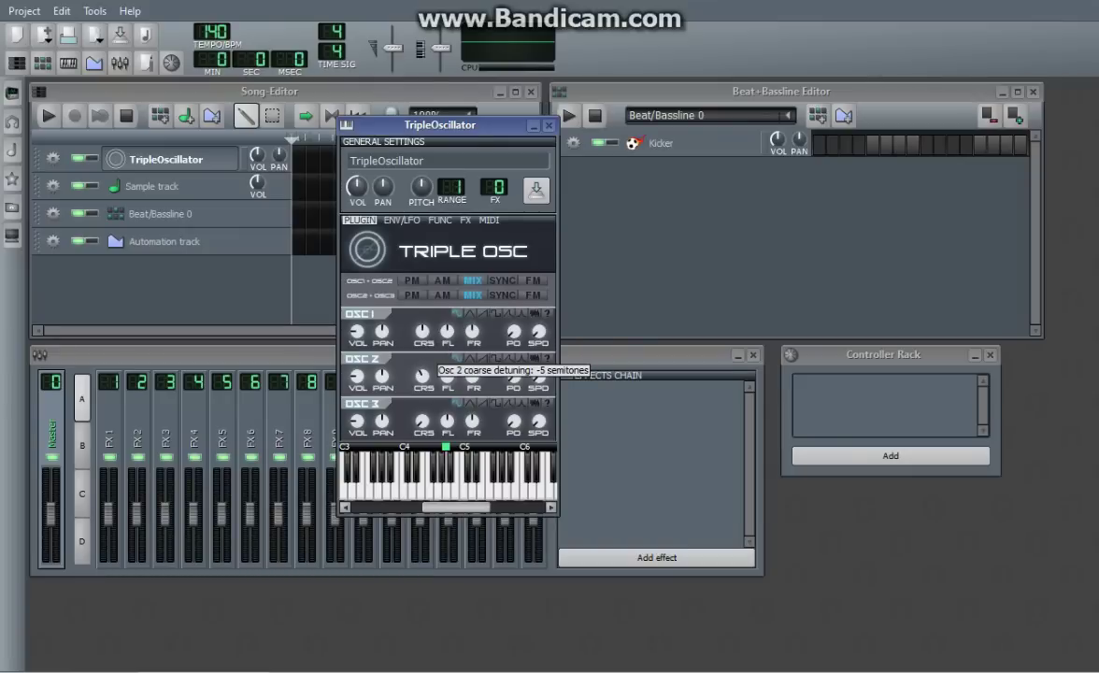
drag(426, 378, 426, 379)
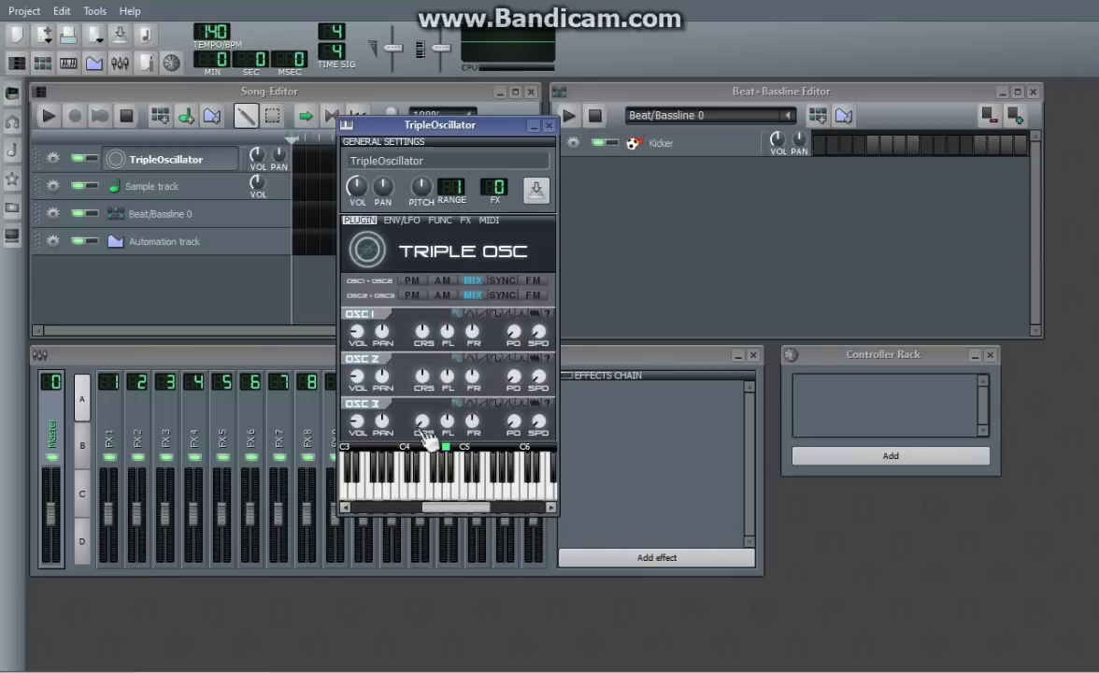
drag(422, 421, 426, 417)
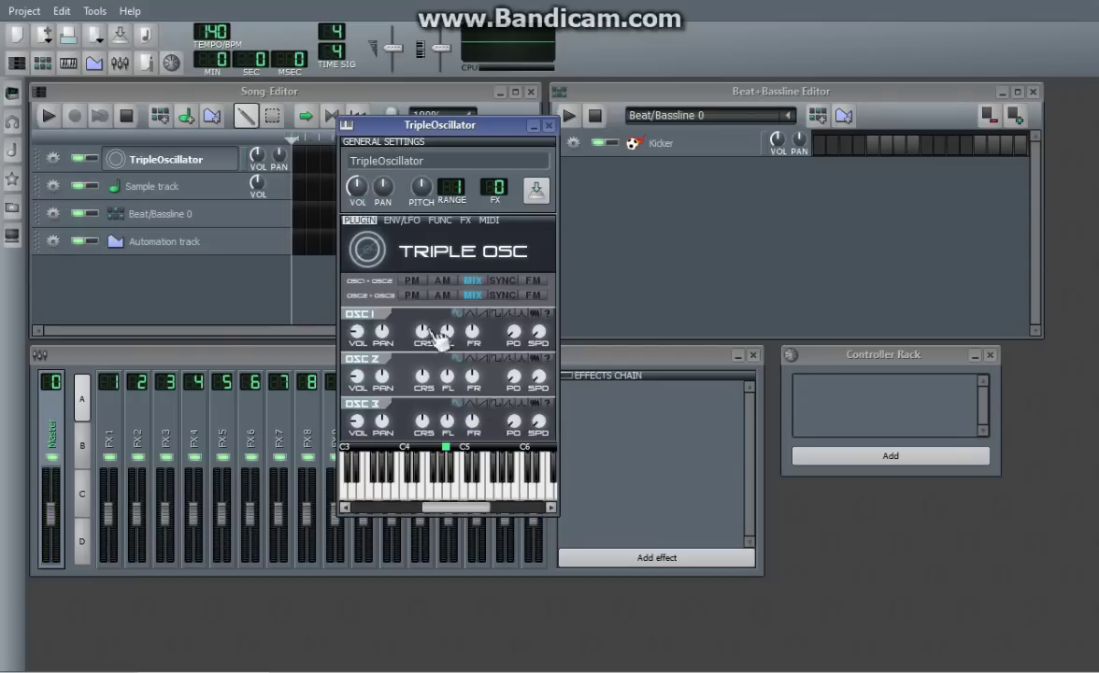
- Try different coarse detuning values on the three oscillators and play a note to hear them together
mouse_move(422, 332)
mouse_down()
mouse_move(422, 347)
mouse_move(429, 339)
mouse_up()
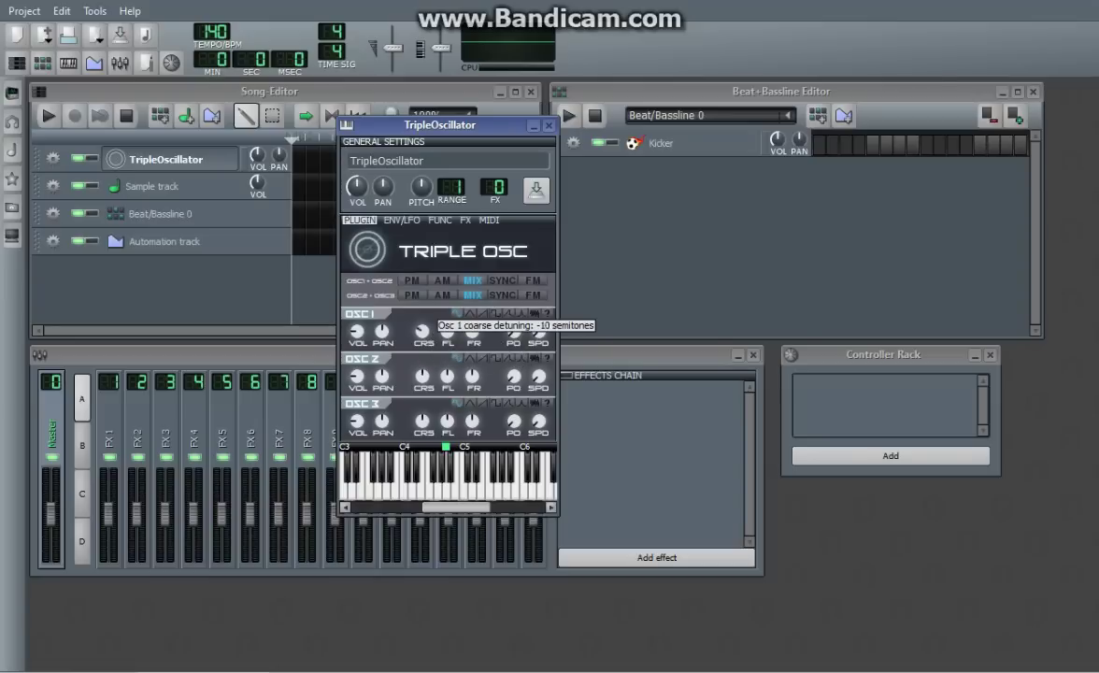
double_click(422, 334)
click(641, 359)
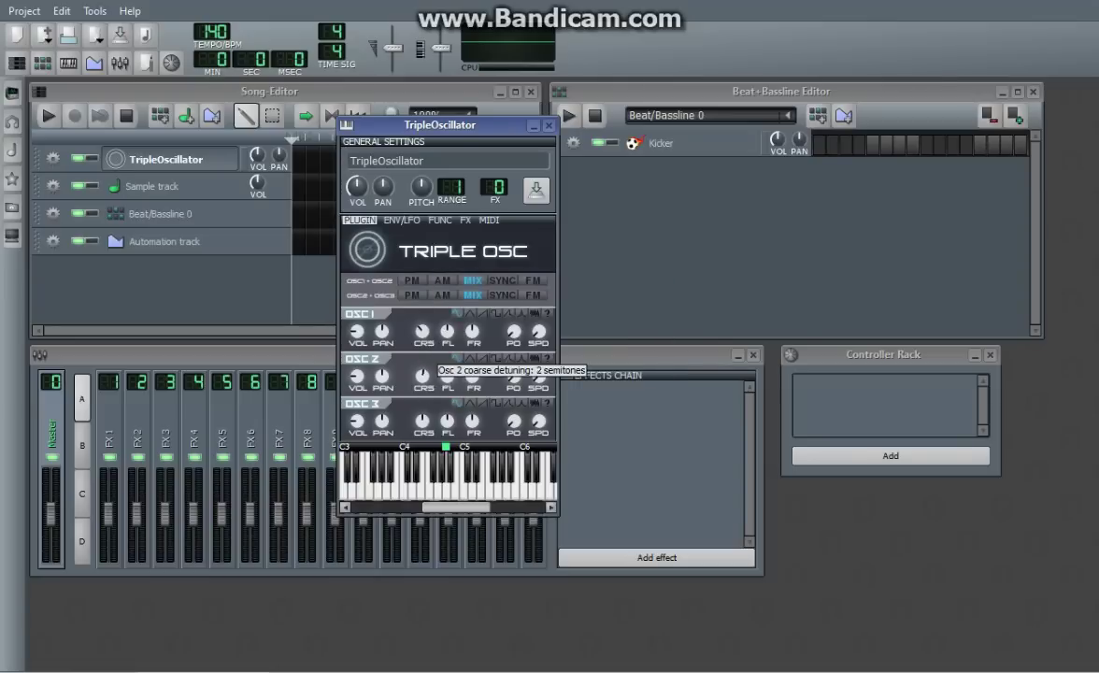
drag(429, 426, 429, 434)
key(e)
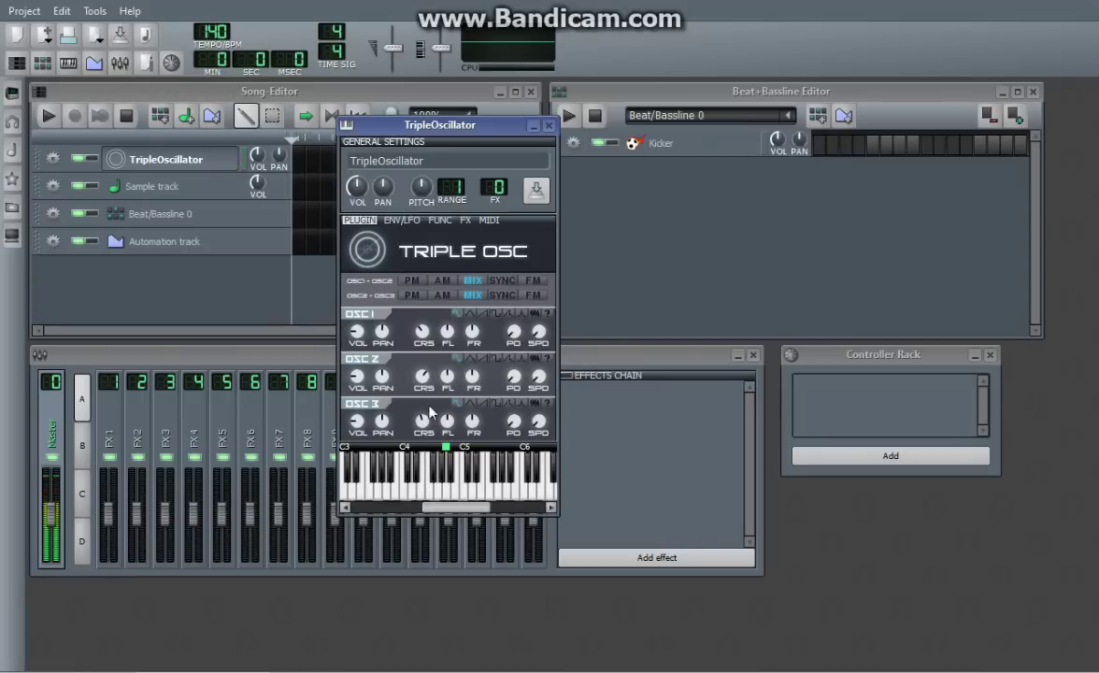
- Set the coarse detuning of Osc 2 and Osc 1 back to 0 semitones
double_click(422, 376)
text(0)
key(Return)
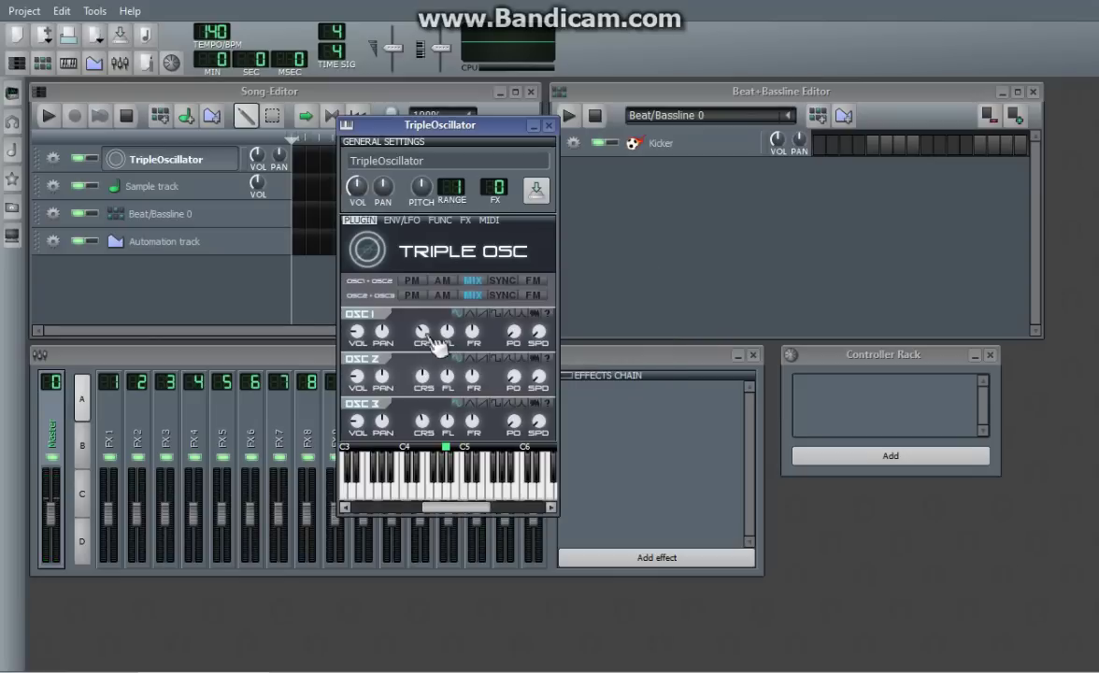
double_click(423, 334)
text(0000)
key(Return)
double_click(422, 376)
key(Escape)
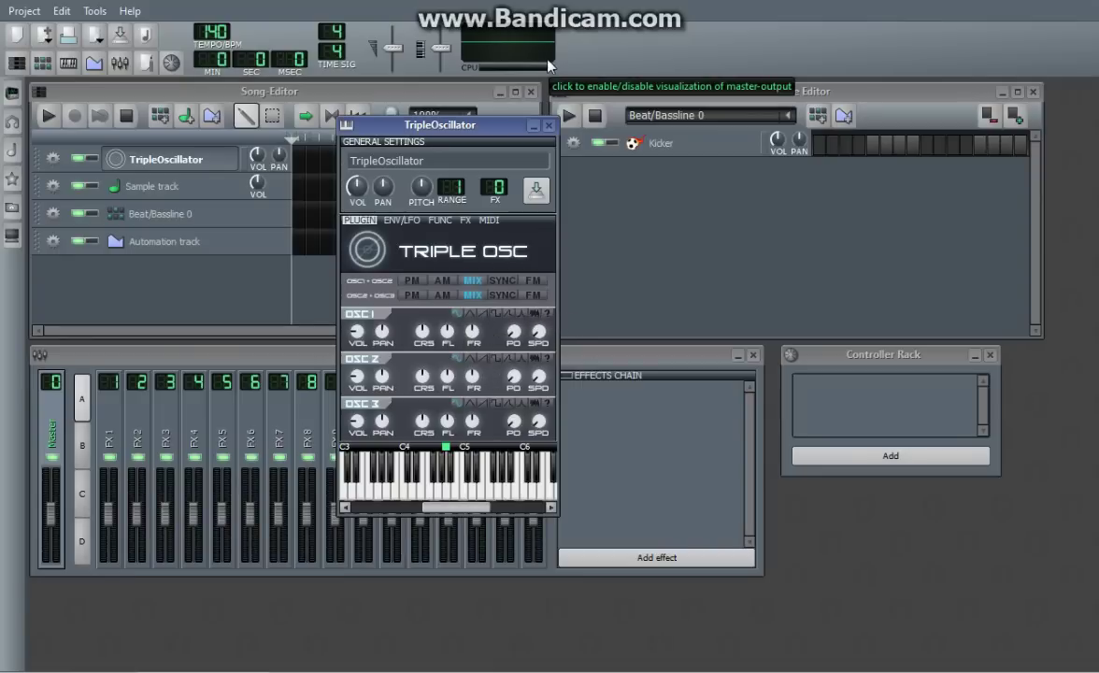
- Try the triangle, saw and square waveforms on all three oscillators, playing notes to hear them
click(471, 314)
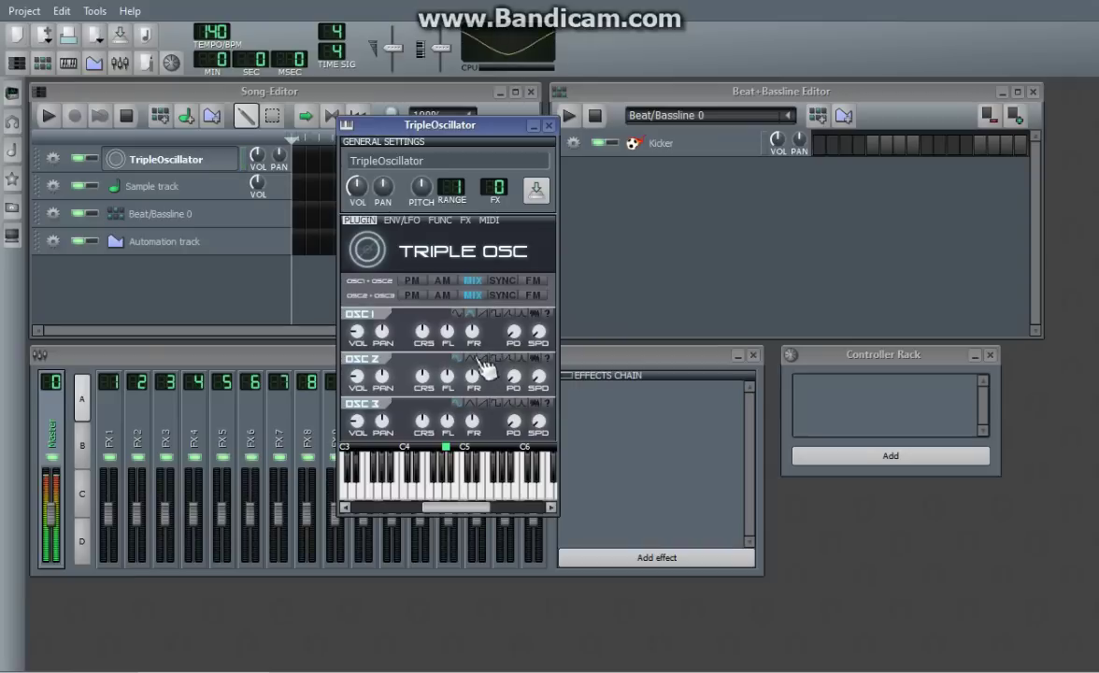
click(470, 404)
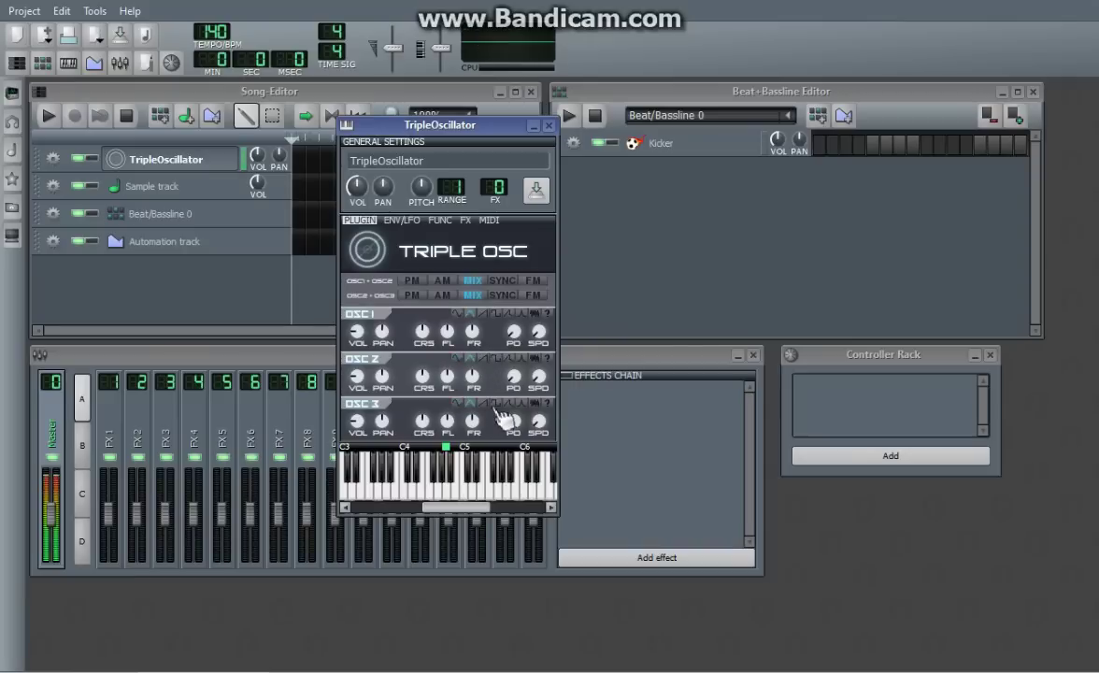
click(483, 314)
click(484, 358)
click(485, 404)
key(w)
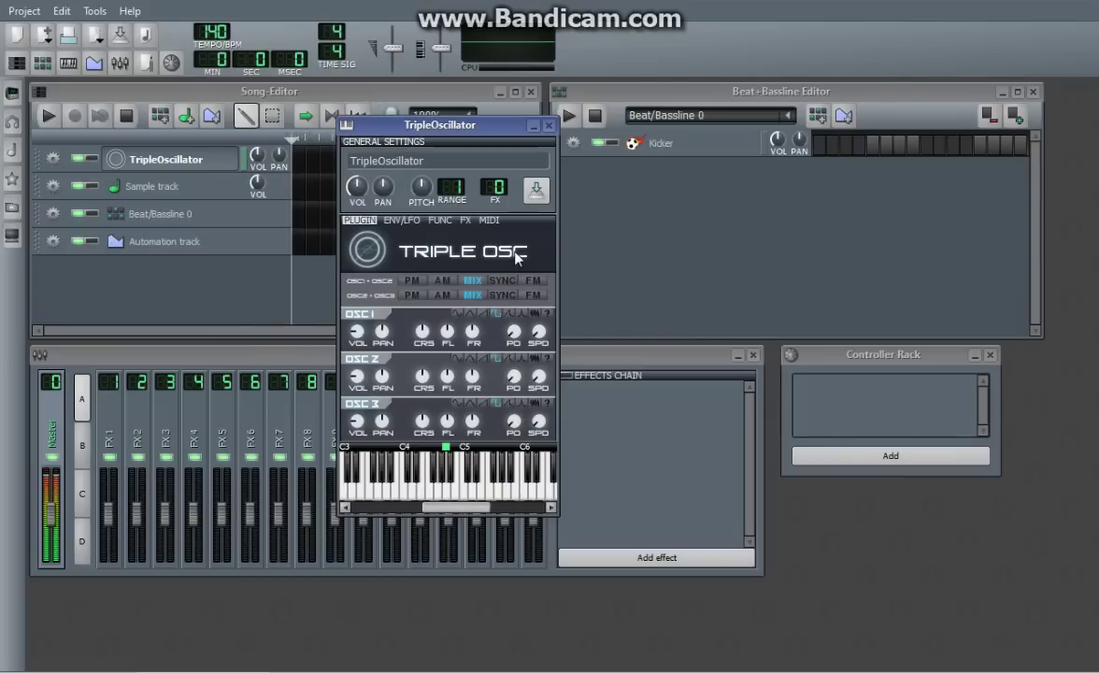
- Try the Moog-saw and exponential waveforms on all three oscillators, playing notes to hear them
click(507, 312)
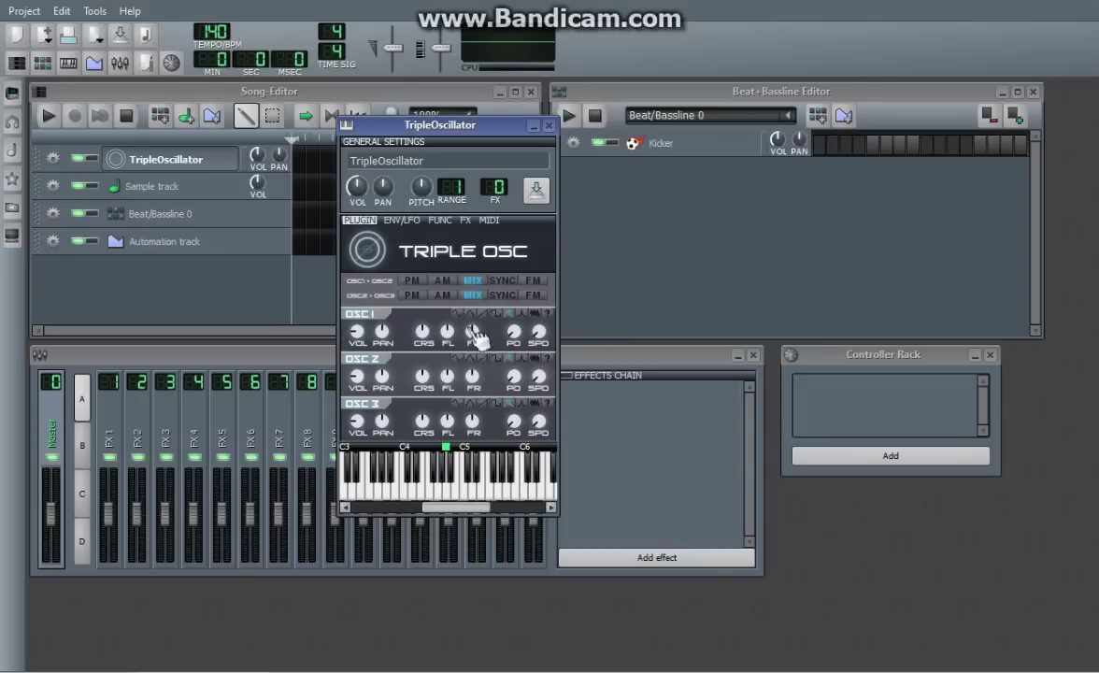
key(q)
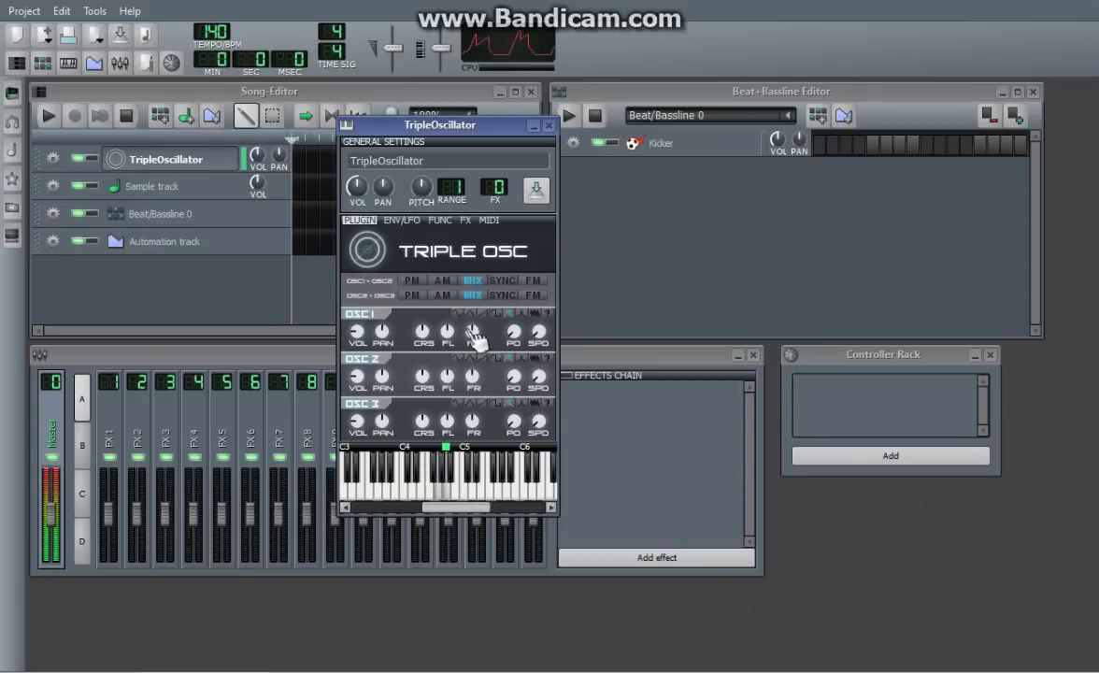
click(521, 313)
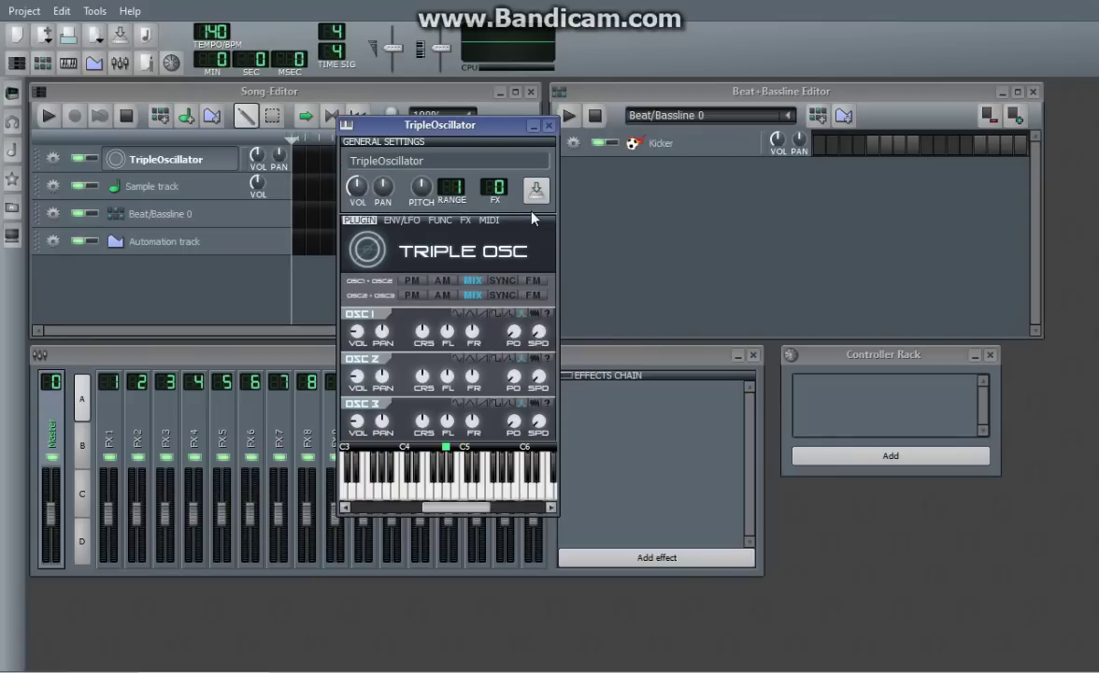
key(e)
key(e)
key(e)
click(521, 315)
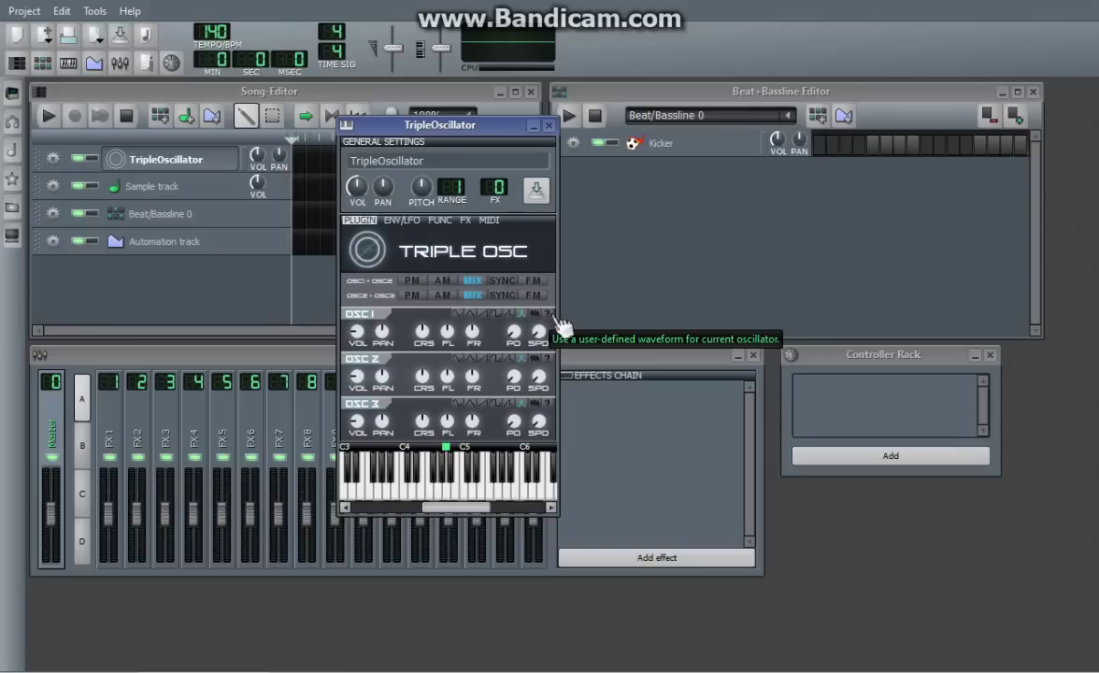
- Load user-defined waveforms from the waveforms sample folder into Osc 1, Osc 2 and Osc 3, and pick another file for Osc 1
click(558, 318)
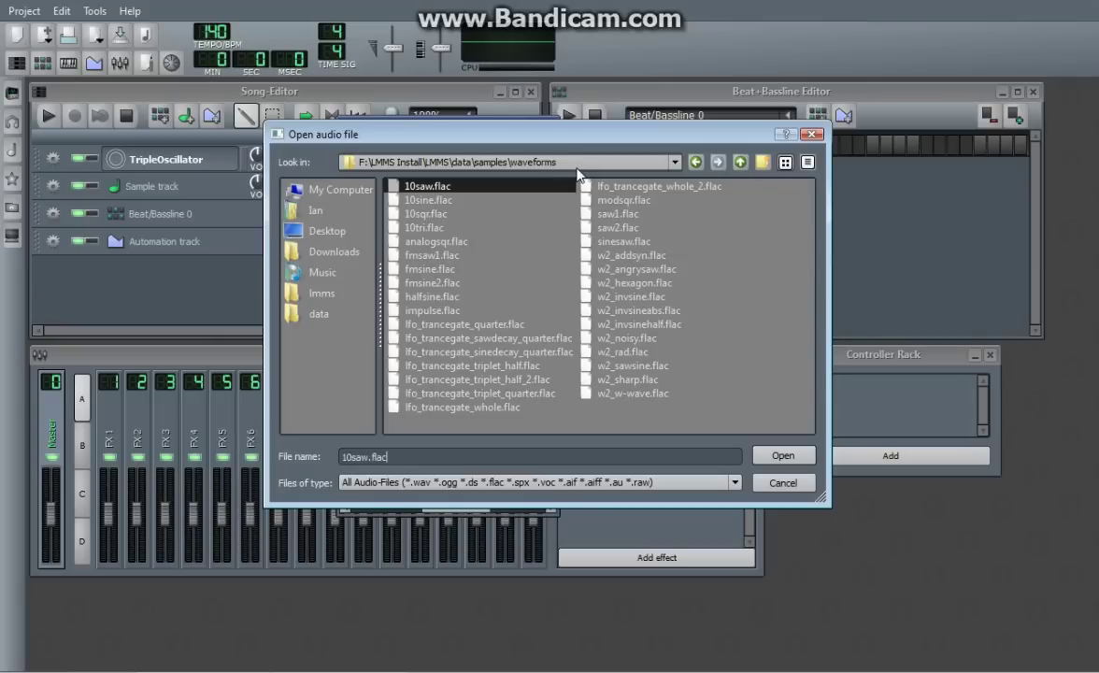
drag(434, 128, 398, 182)
double_click(451, 236)
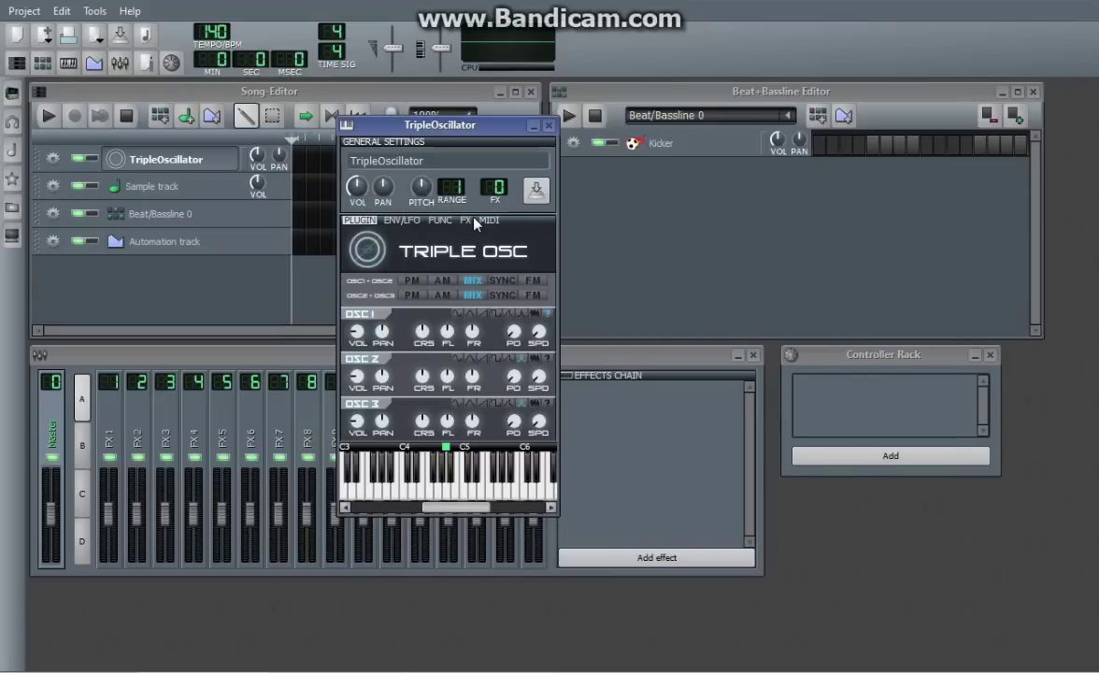
click(549, 359)
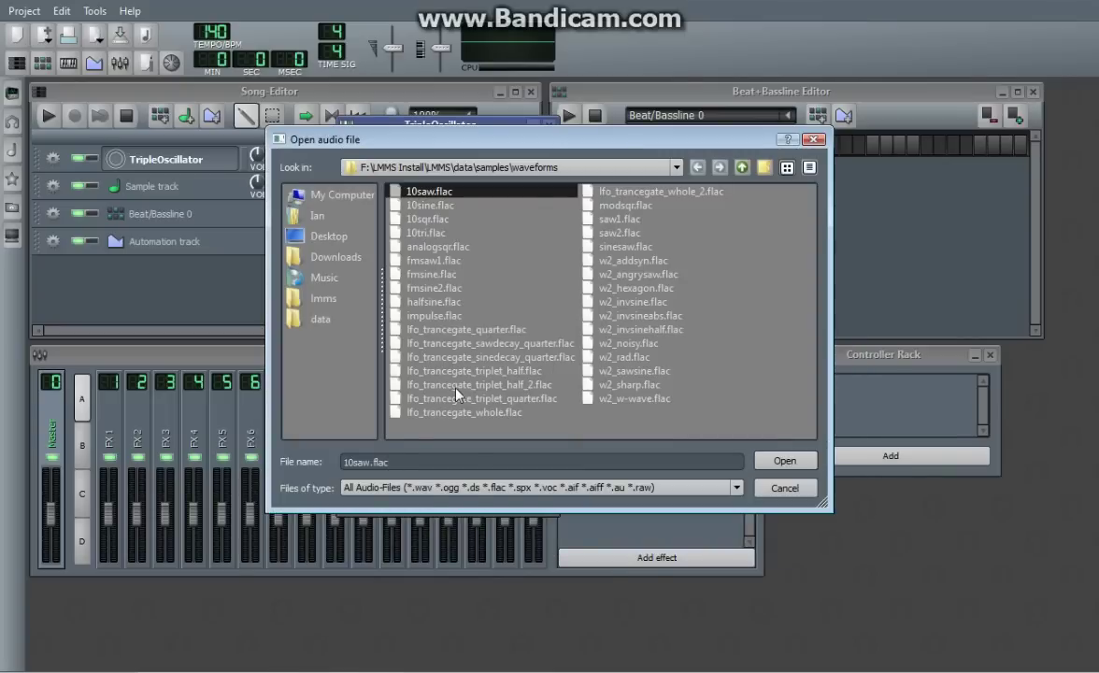
double_click(458, 381)
click(550, 404)
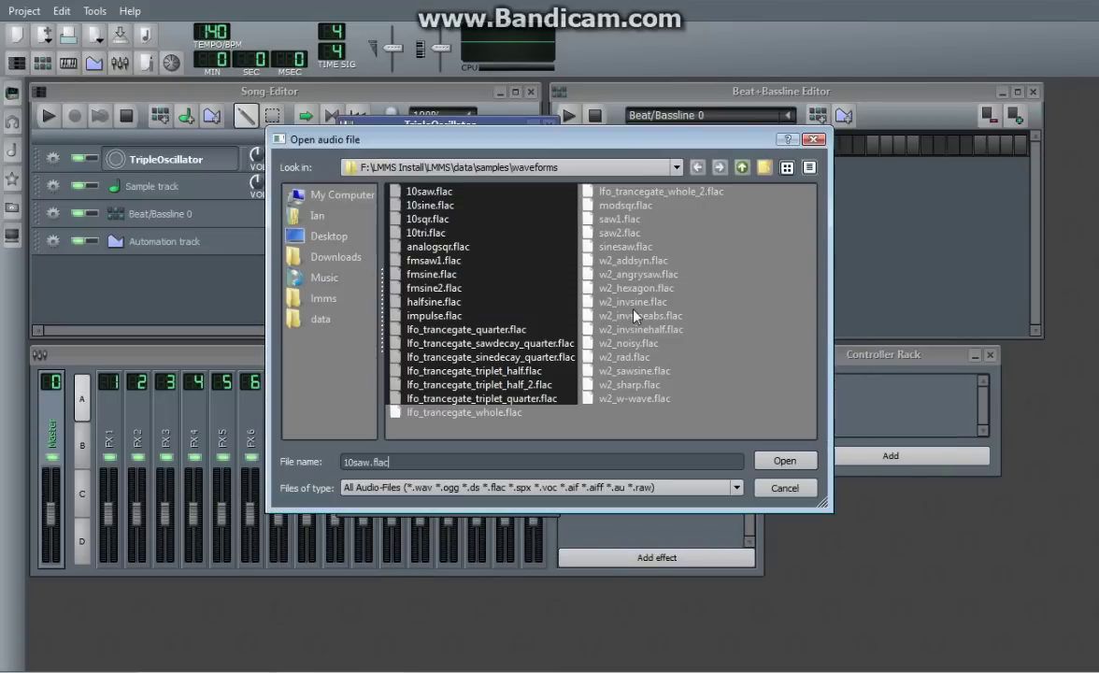
double_click(634, 306)
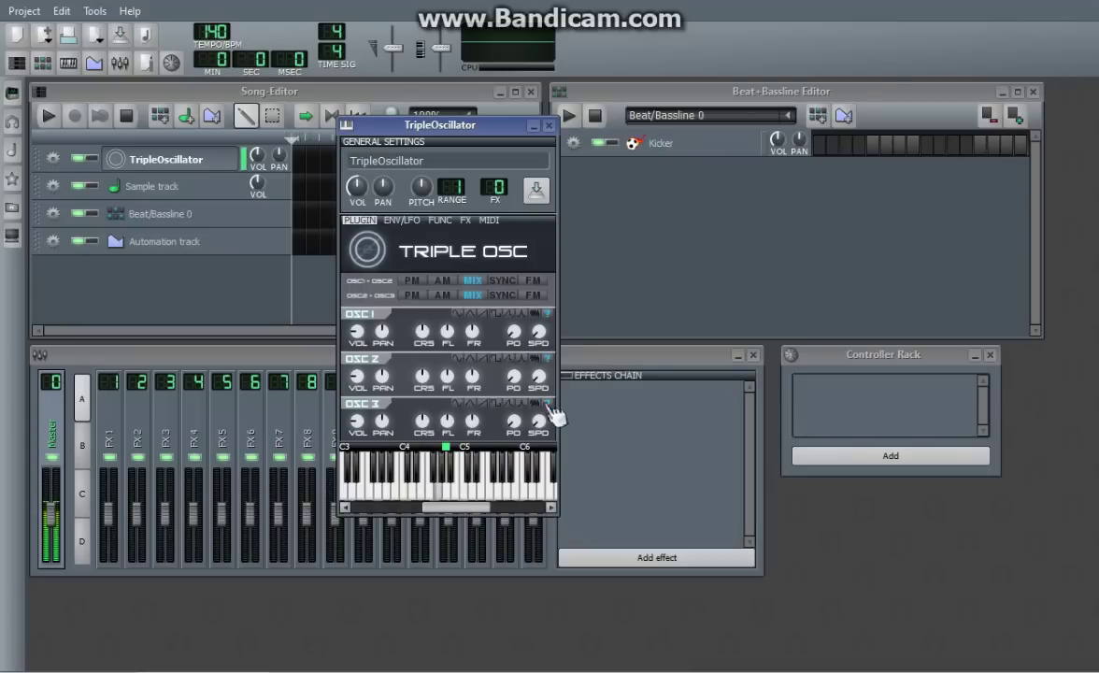
click(548, 315)
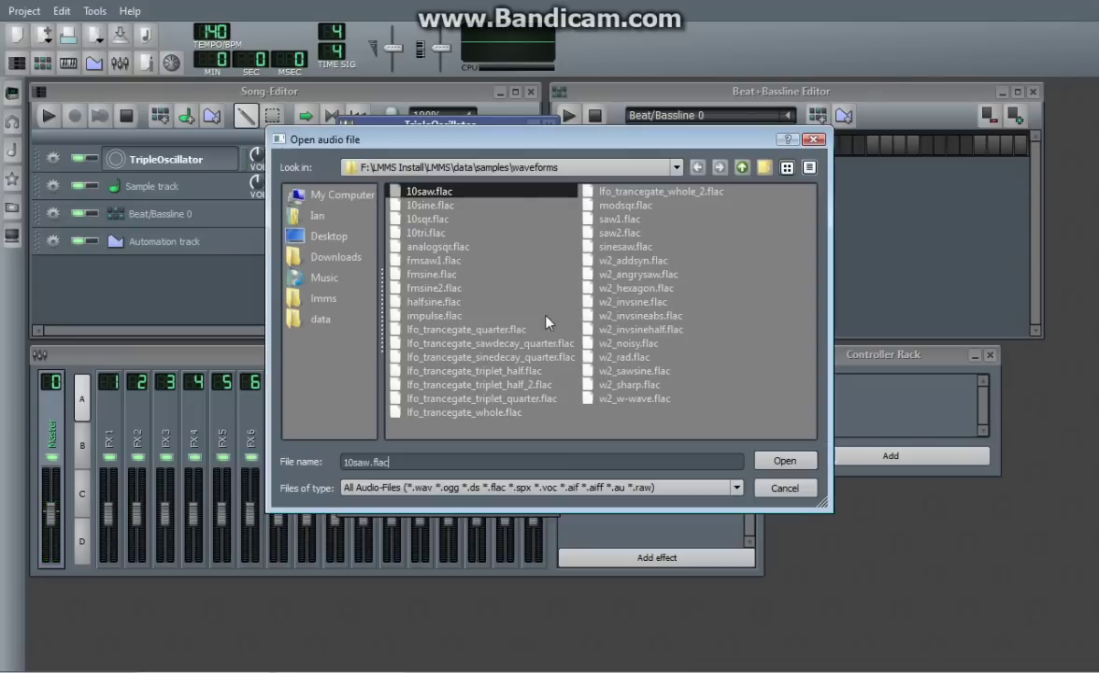
double_click(439, 296)
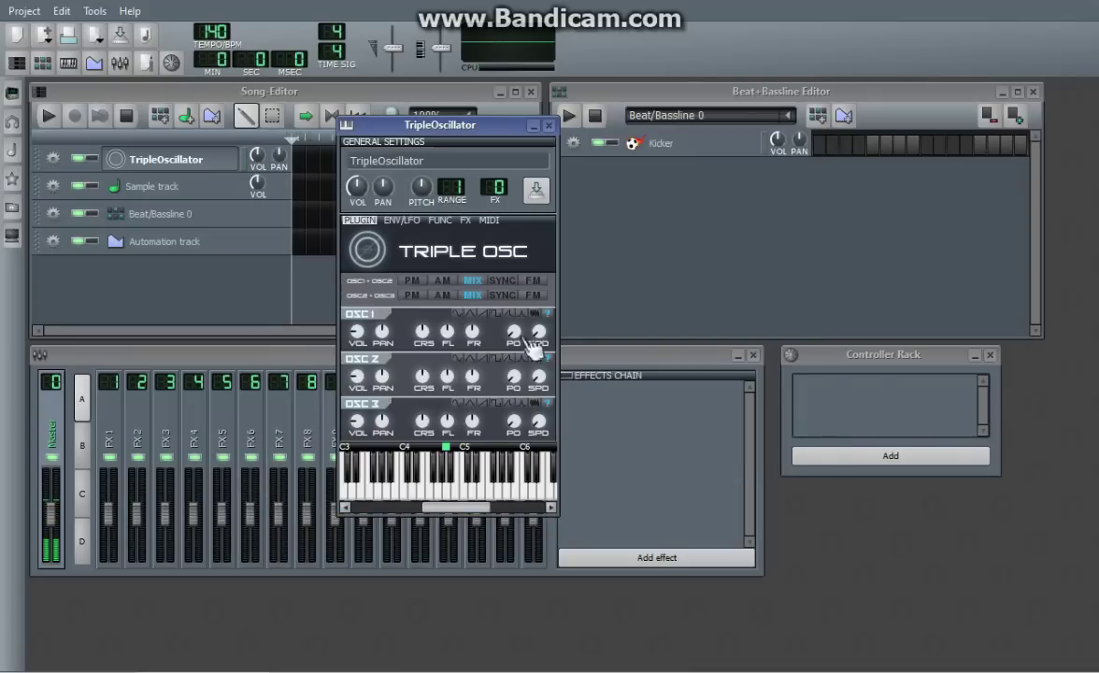
- Load different user-defined waveforms from the waveforms sample folder into Osc 3 and Osc 2
click(552, 402)
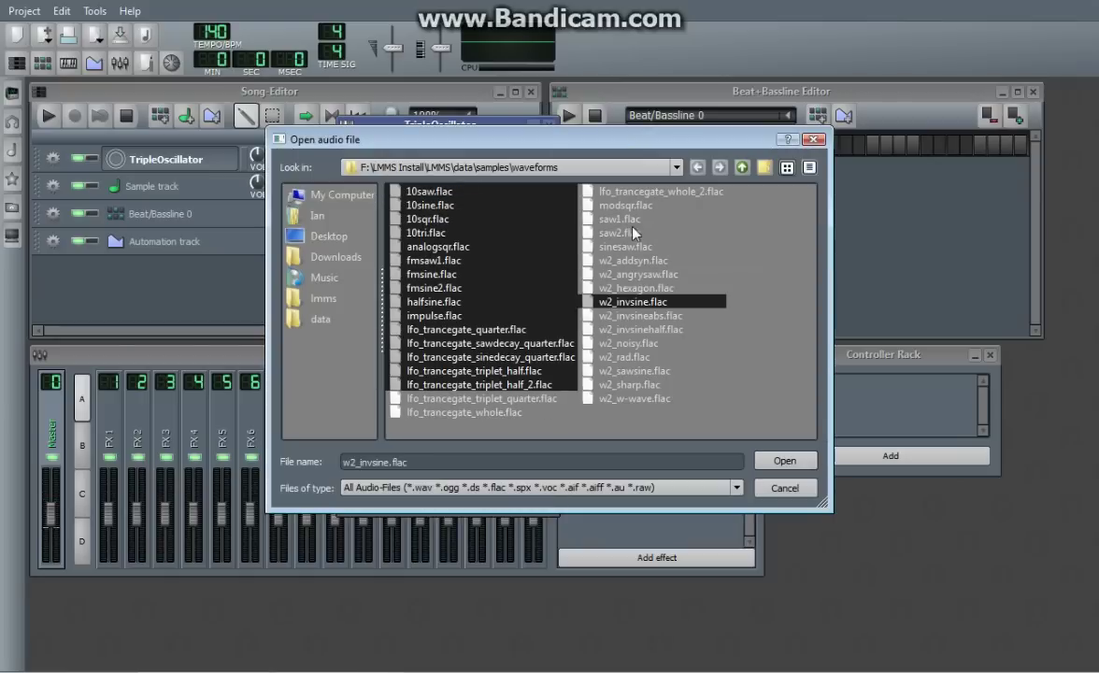
double_click(587, 196)
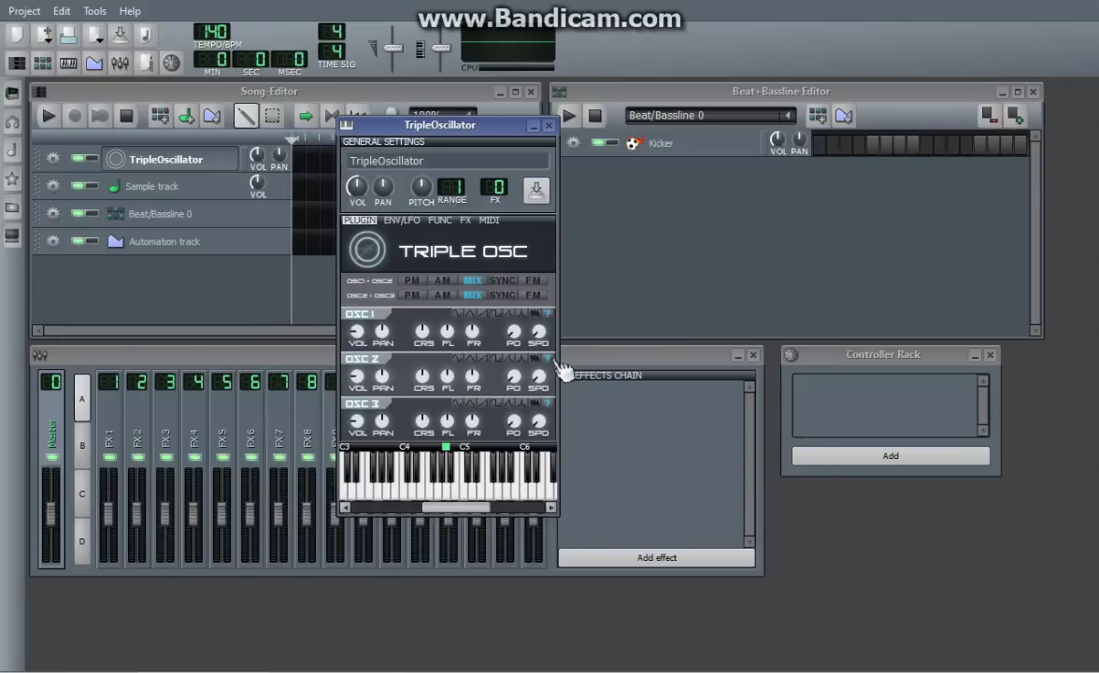
click(550, 363)
double_click(450, 247)
- Lower the coarse detuning of Osc 2 and set the coarse detuning of Osc 3 to 12 semitones
double_click(423, 382)
key(BackSpace)
key(Return)
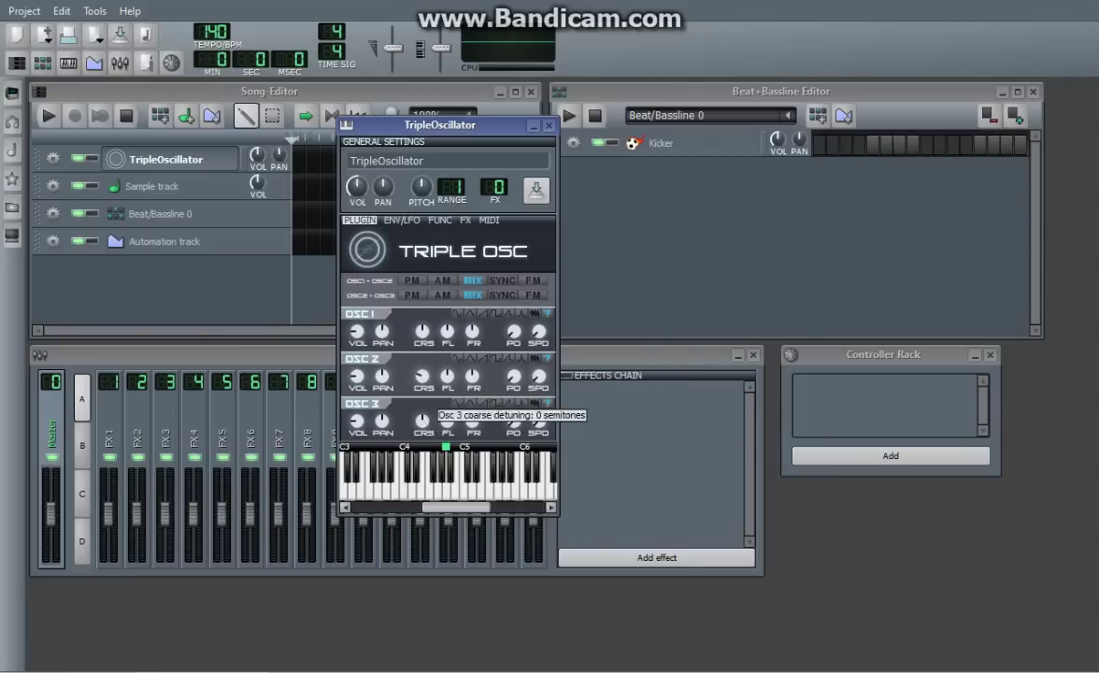
double_click(426, 427)
text(12)
key(Return)
- Play several notes to hear the custom waveforms with the coarse detuning applied
key(t)
key(t)
key(t)
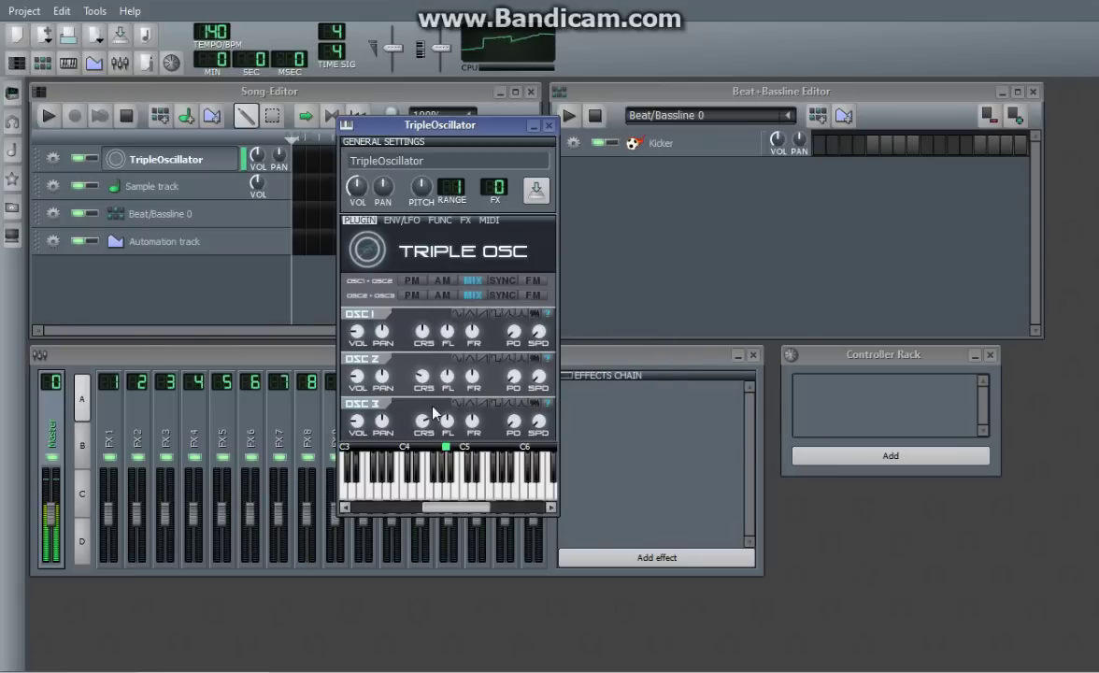
key(y)
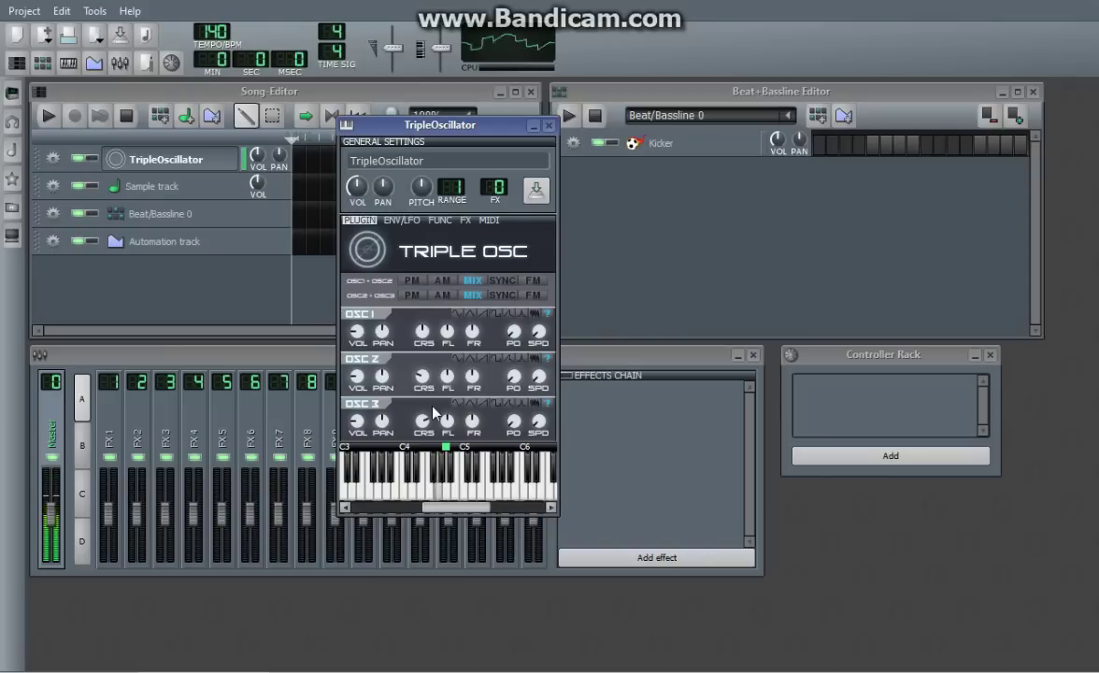
key(r)
key(e)
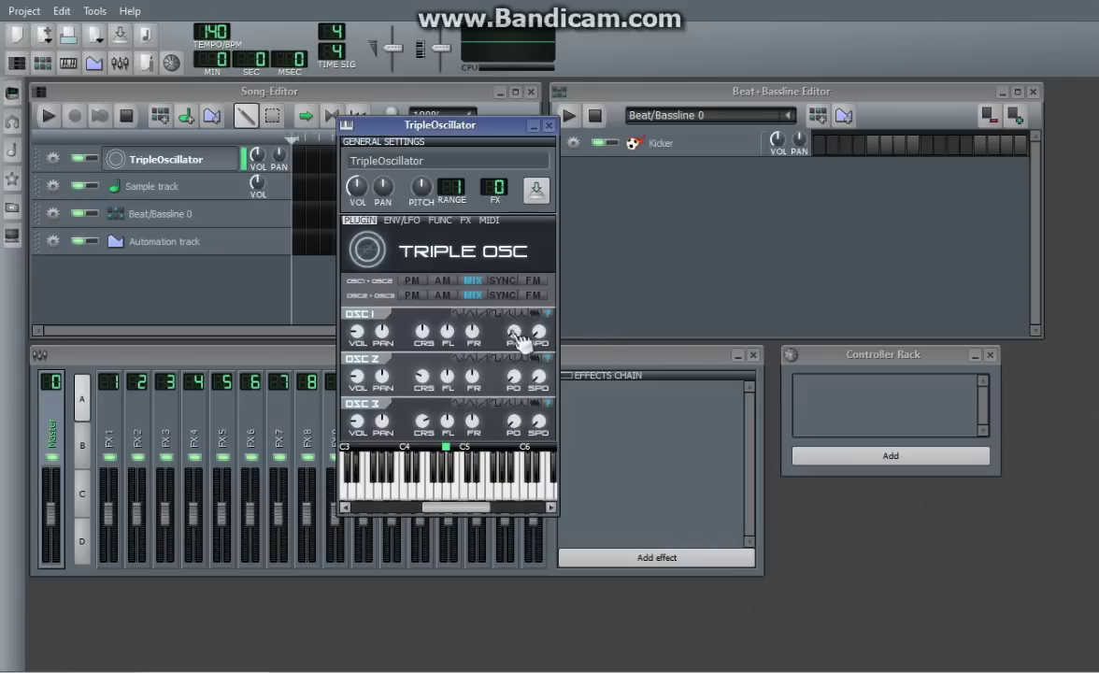
- Try out the phase offset on Osc 1, Osc 2 and Osc 3
mouse_move(516, 333)
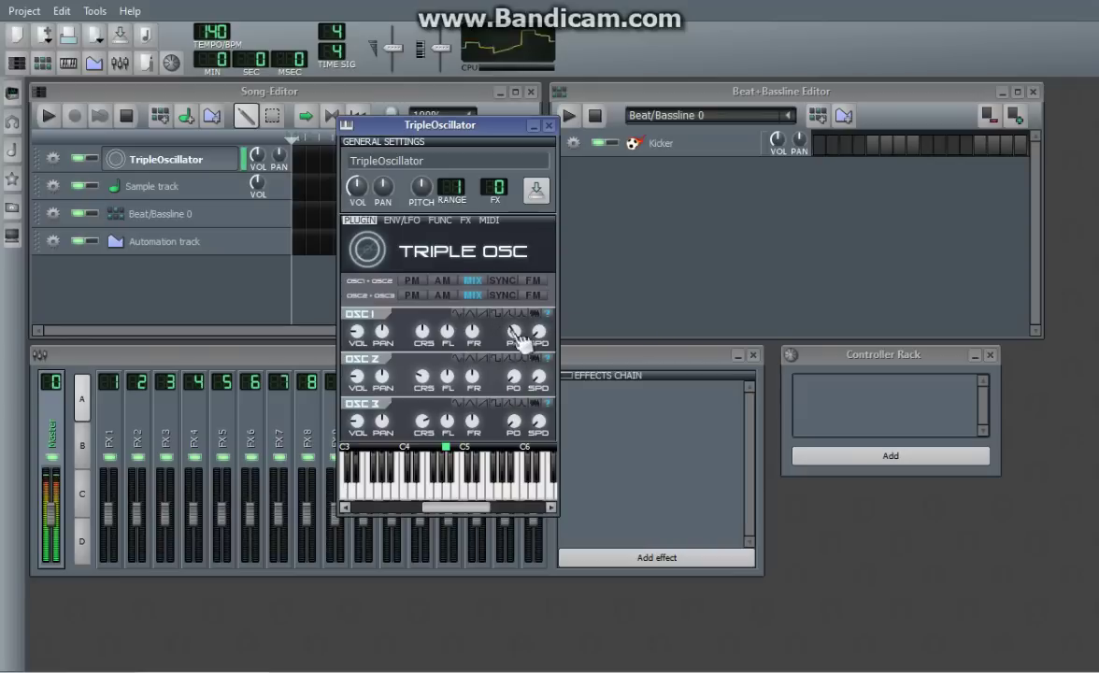
drag(518, 340, 518, 364)
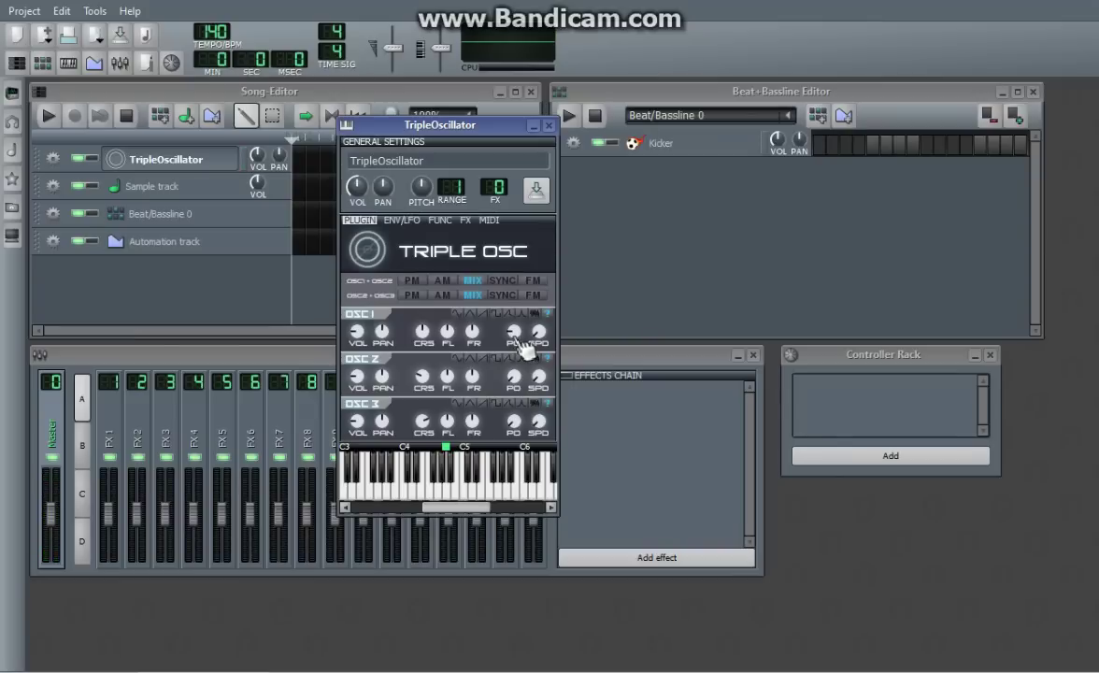
drag(523, 348, 518, 339)
drag(513, 377, 513, 376)
drag(513, 422, 513, 421)
- Raise the stereo phase detuning of Osc 1, Osc 2 and Osc 3 by a different amount on each oscillator
drag(540, 340, 540, 340)
click(519, 338)
click(542, 339)
drag(540, 340, 542, 339)
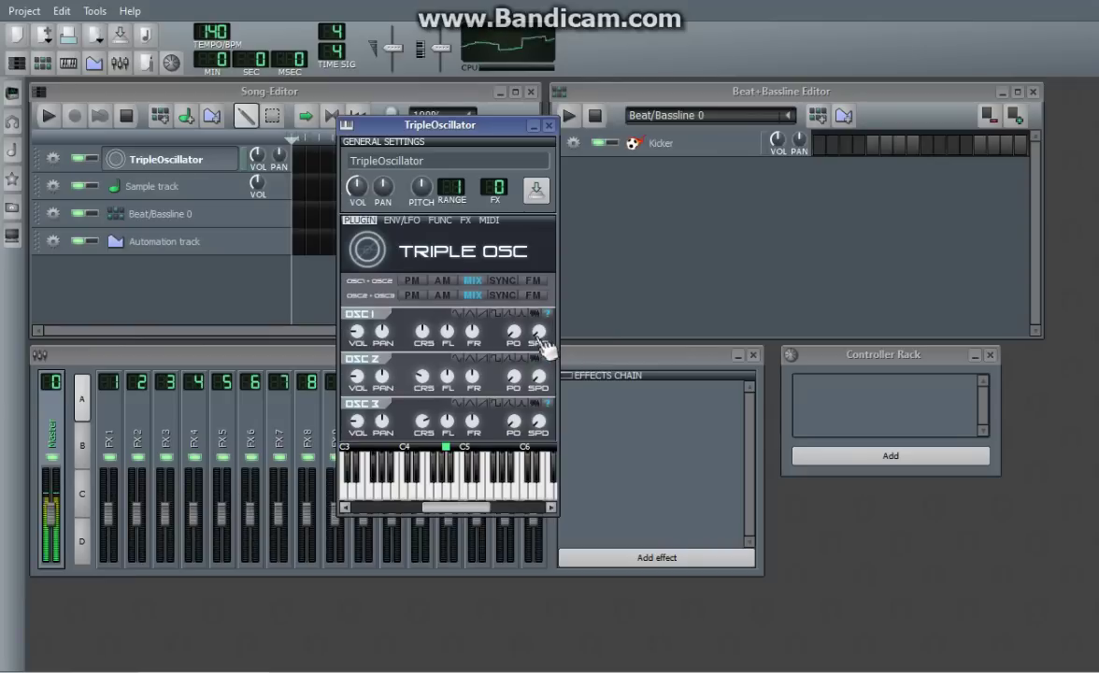
drag(542, 344, 542, 309)
drag(543, 387, 543, 253)
drag(539, 367, 539, 367)
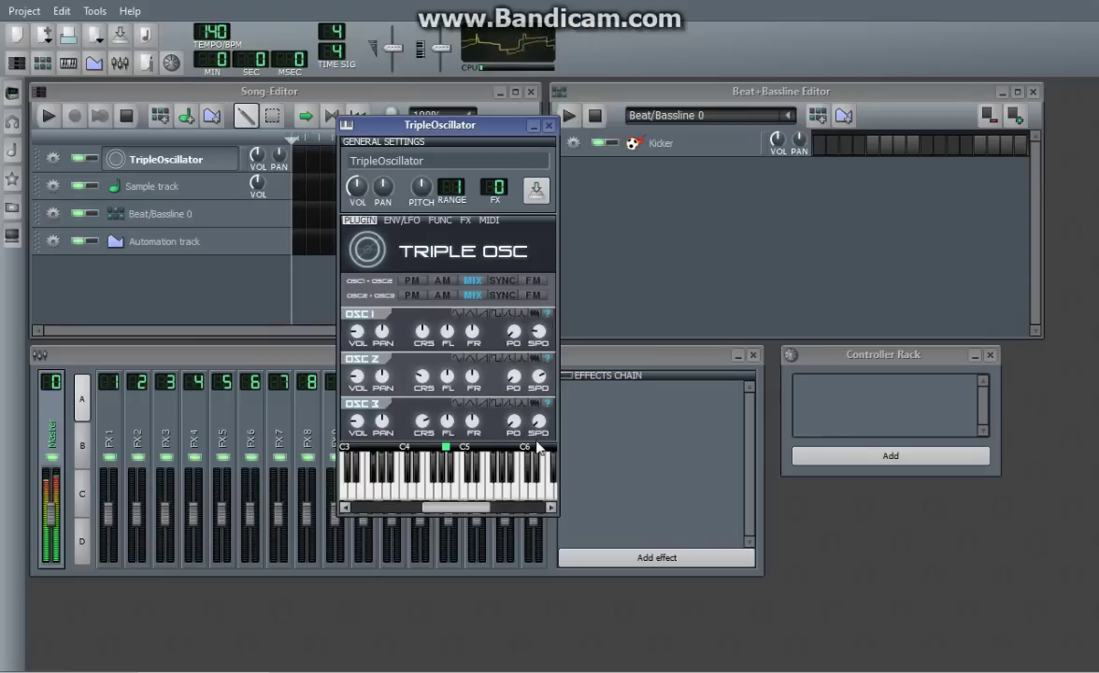
drag(540, 420, 539, 411)
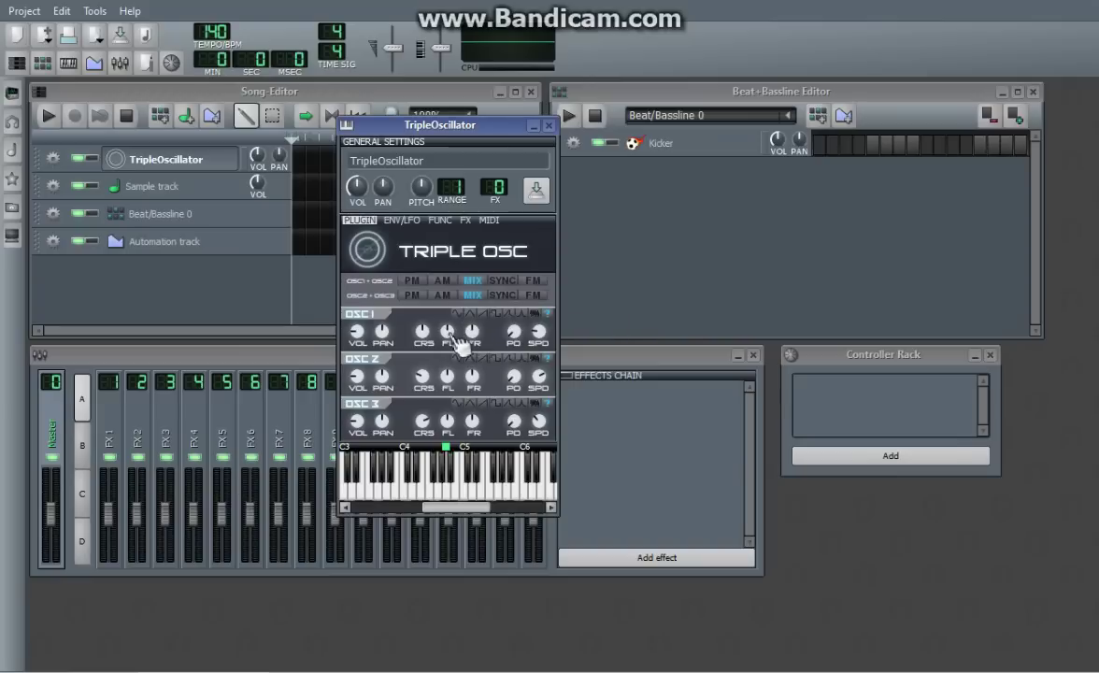
- Offset the left and right fine detuning of the three oscillators slightly, playing notes to compare, and move the instrument window aside
key(q)
drag(451, 335, 475, 331)
drag(479, 382, 448, 373)
drag(450, 427, 477, 422)
key(q)
mouse_move(452, 384)
mouse_down()
mouse_move(451, 393)
mouse_move(472, 384)
mouse_up()
drag(444, 337, 443, 332)
drag(447, 420, 448, 421)
drag(472, 331, 472, 331)
drag(458, 124, 431, 138)
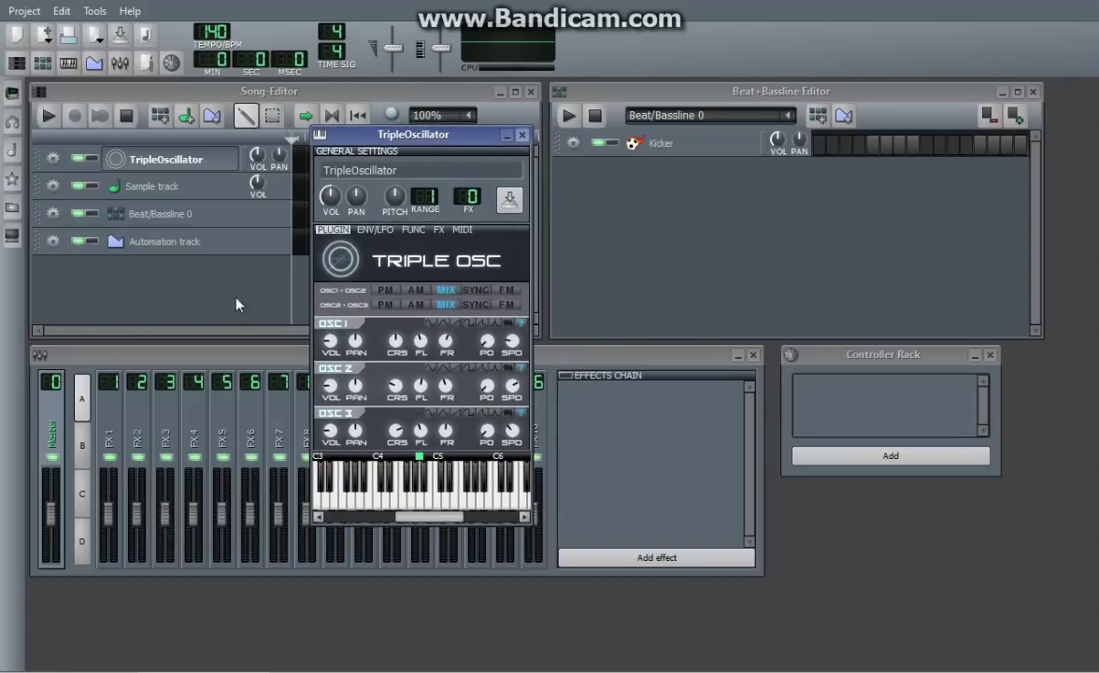